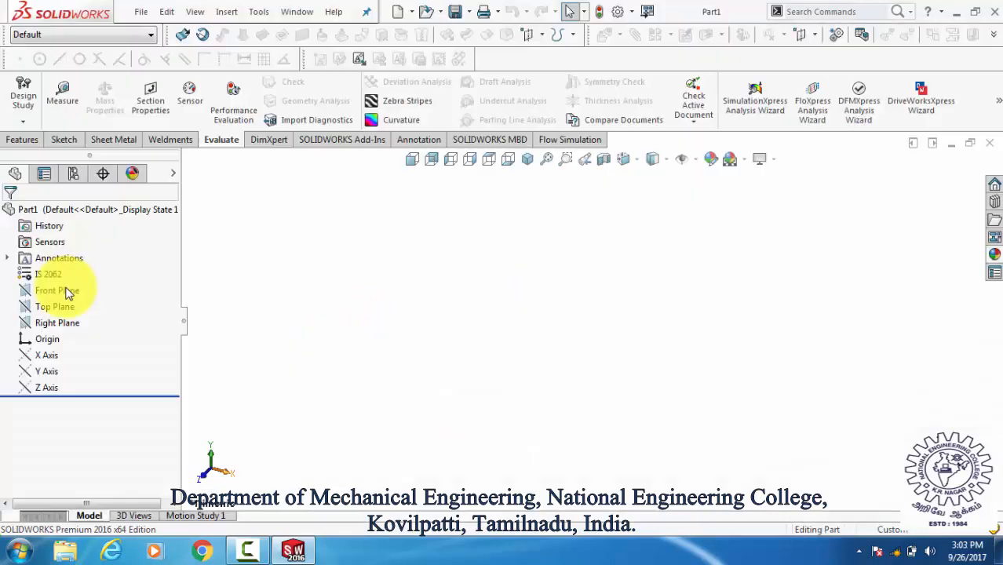
Start a sketch on the Top Plane and draw a corner rectangle starting at the origin
click(59, 307)
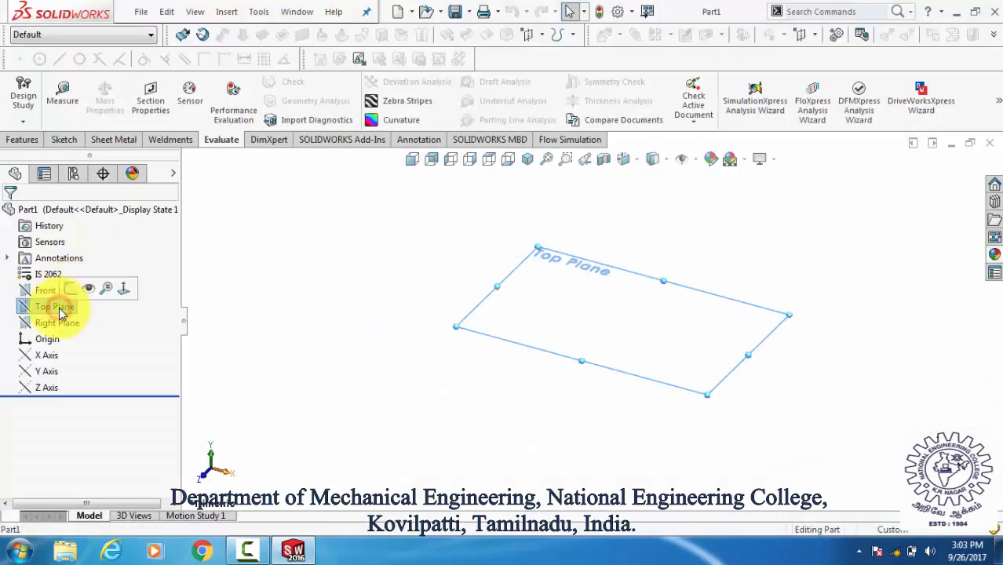
click(69, 290)
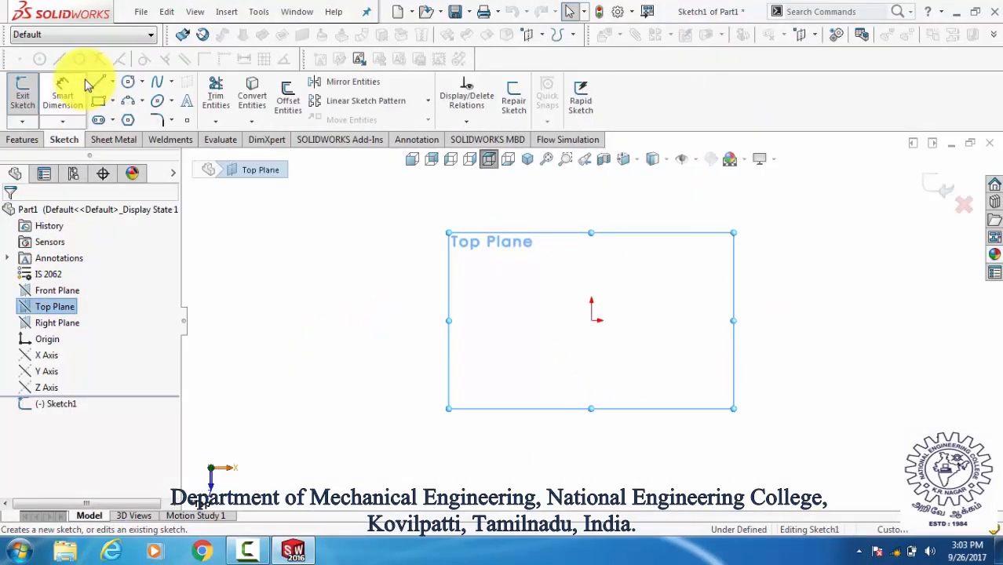
click(98, 103)
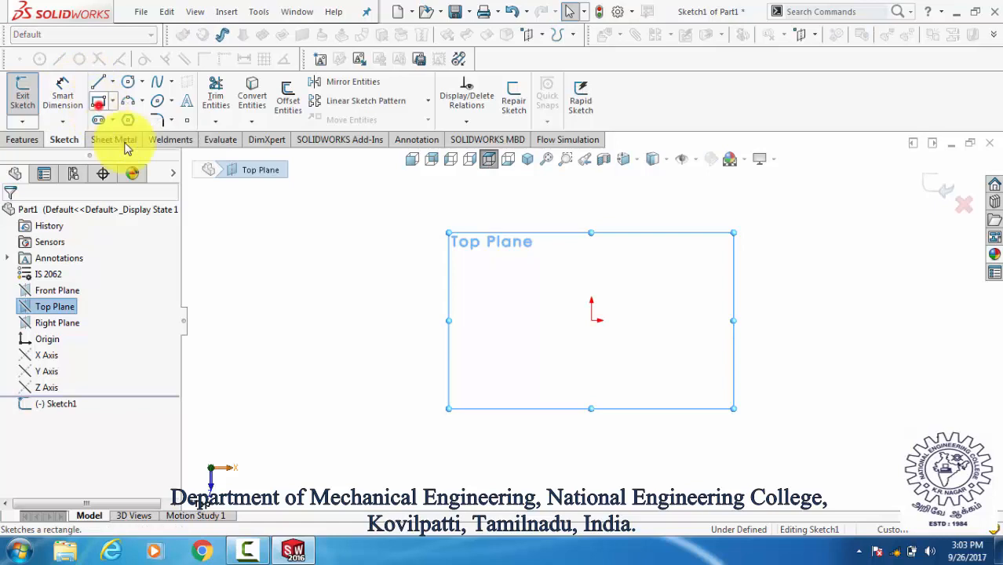
click(593, 322)
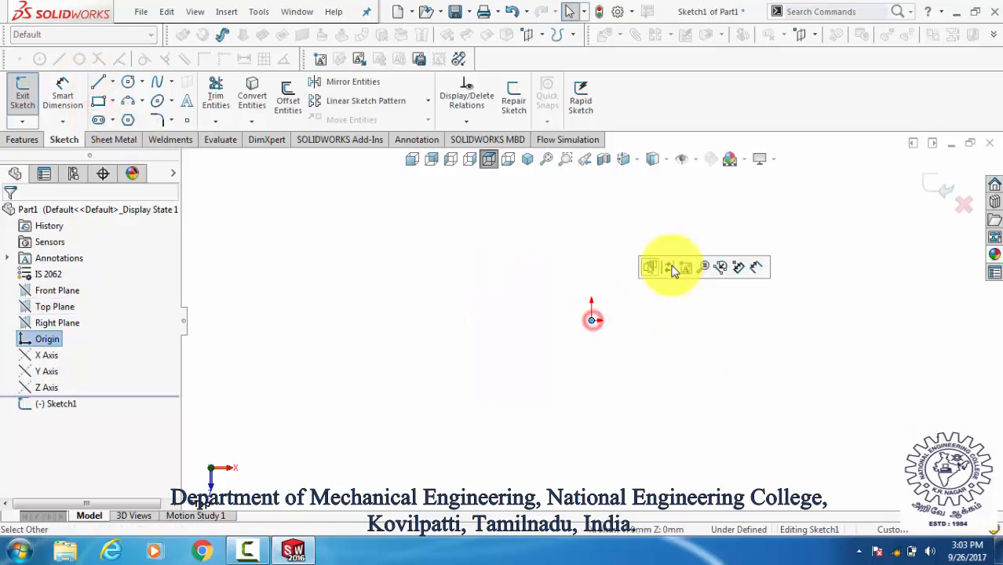
click(770, 237)
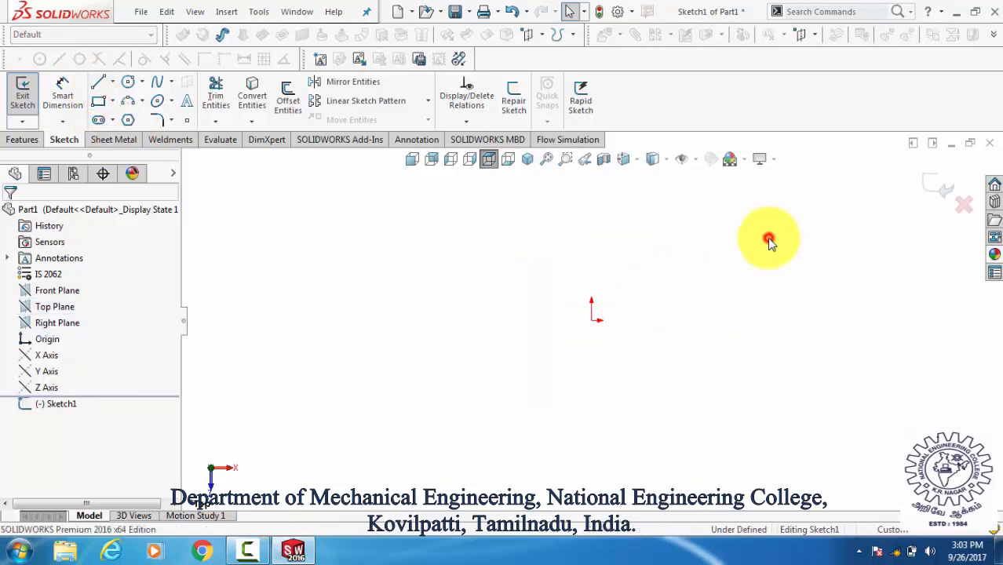
click(100, 103)
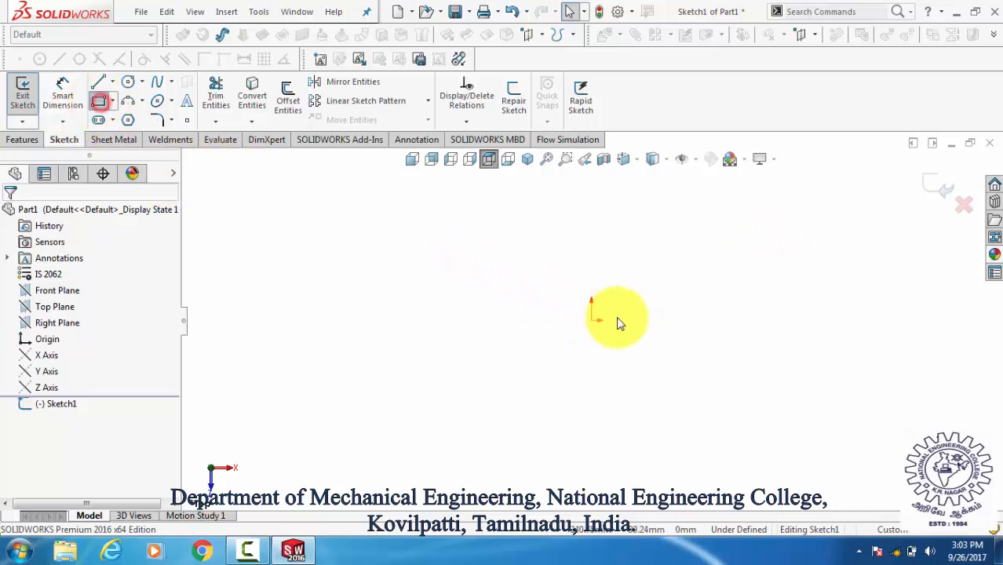
click(591, 321)
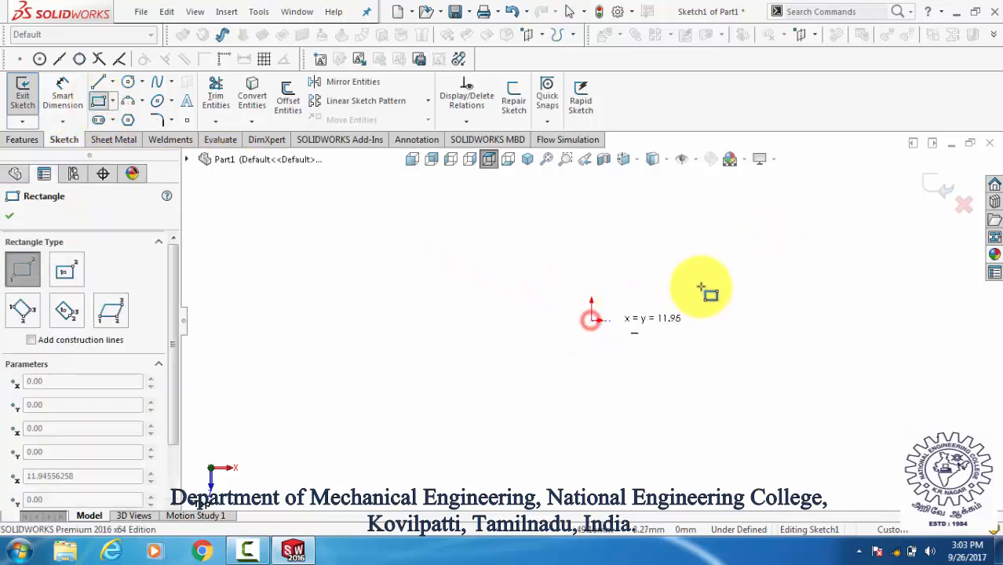
click(768, 242)
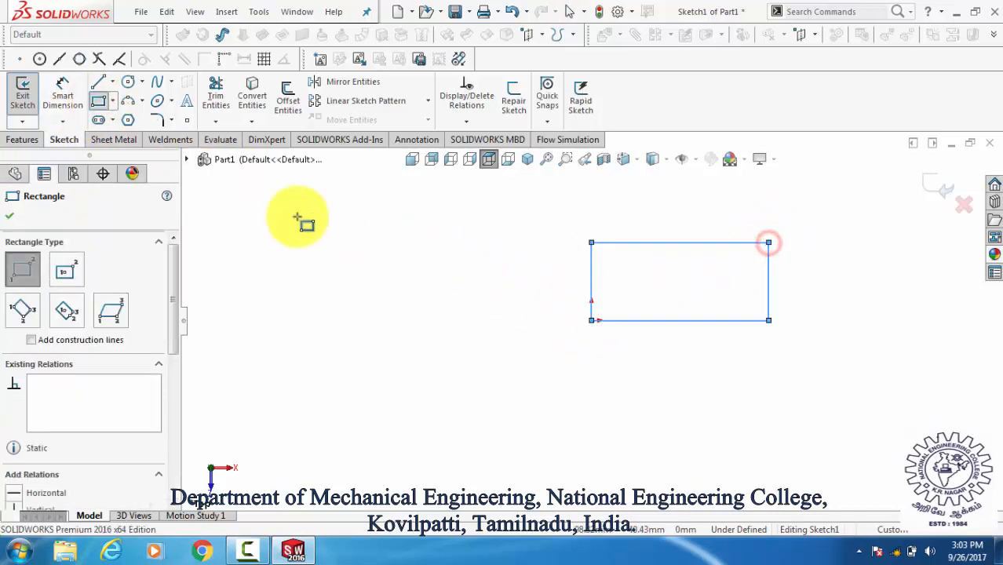
Dimension the rectangle to 40 mm wide and 50 mm high
click(54, 97)
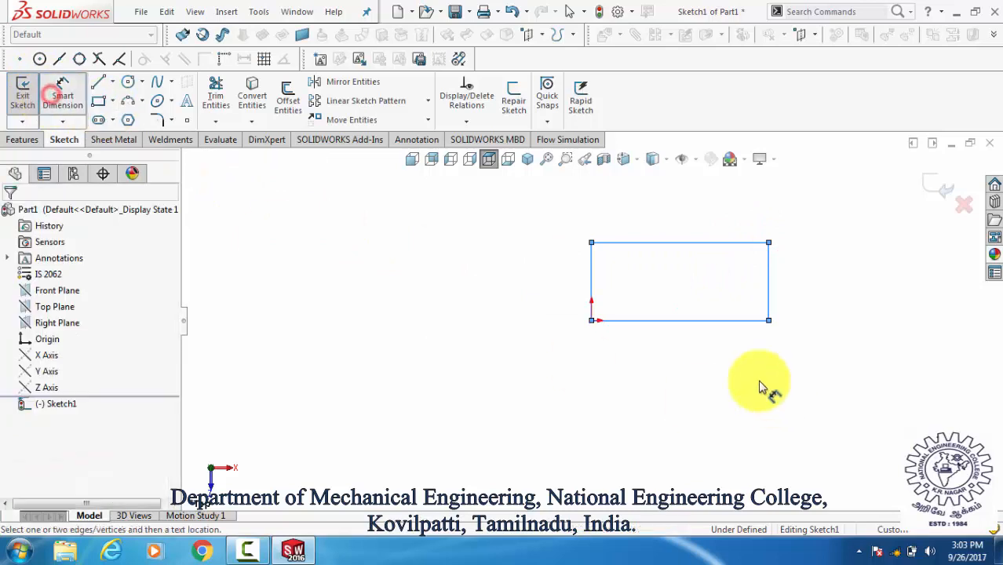
click(728, 321)
click(695, 406)
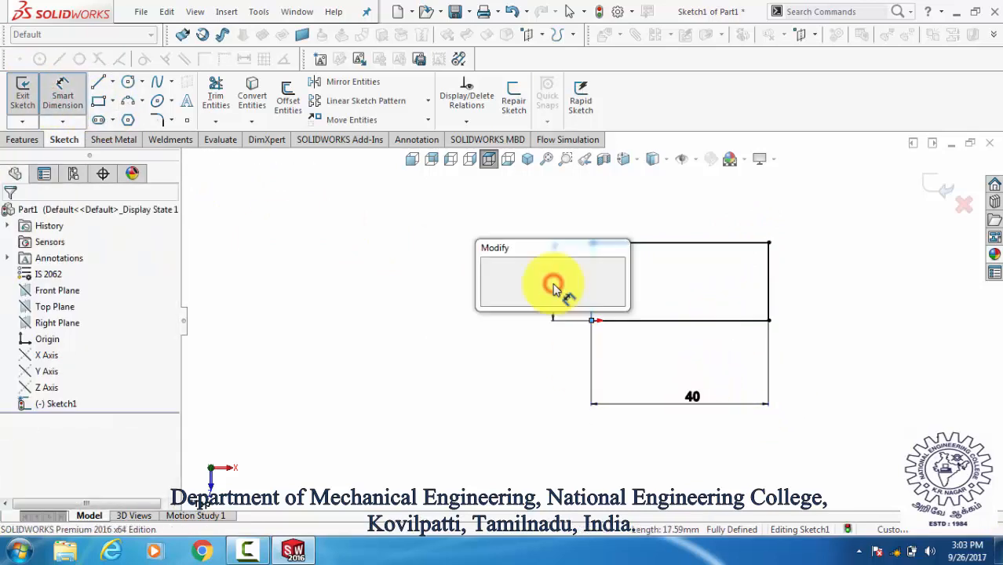
text(30)
key(Return)
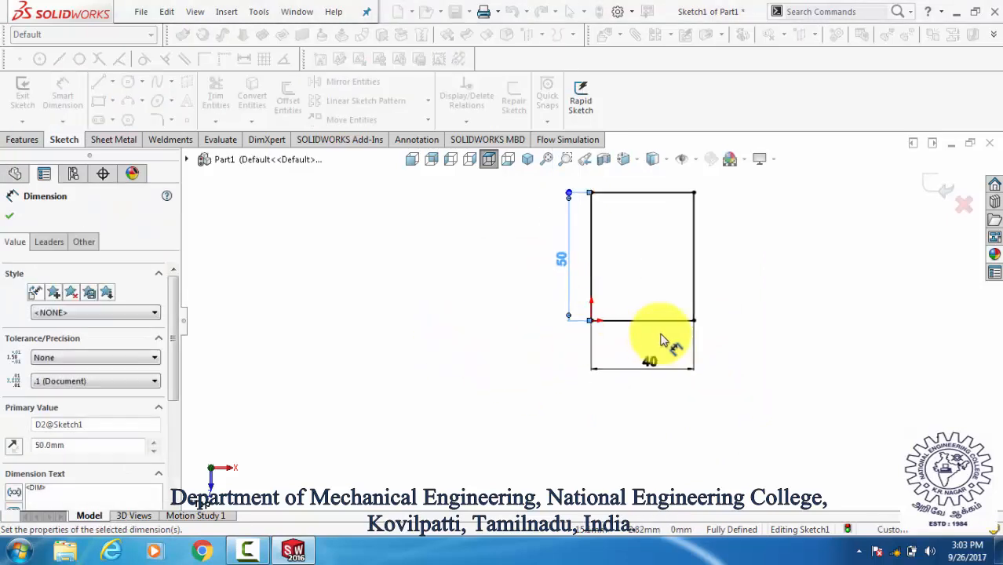
click(11, 217)
Extrude the rectangle 10 mm Blind from the sketch plane to form the base plate
click(21, 140)
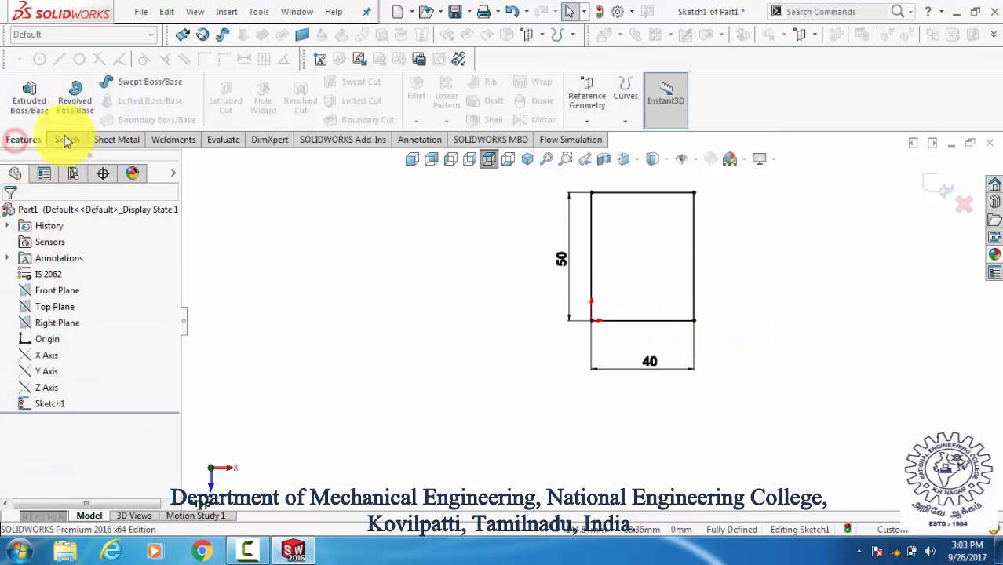
click(27, 98)
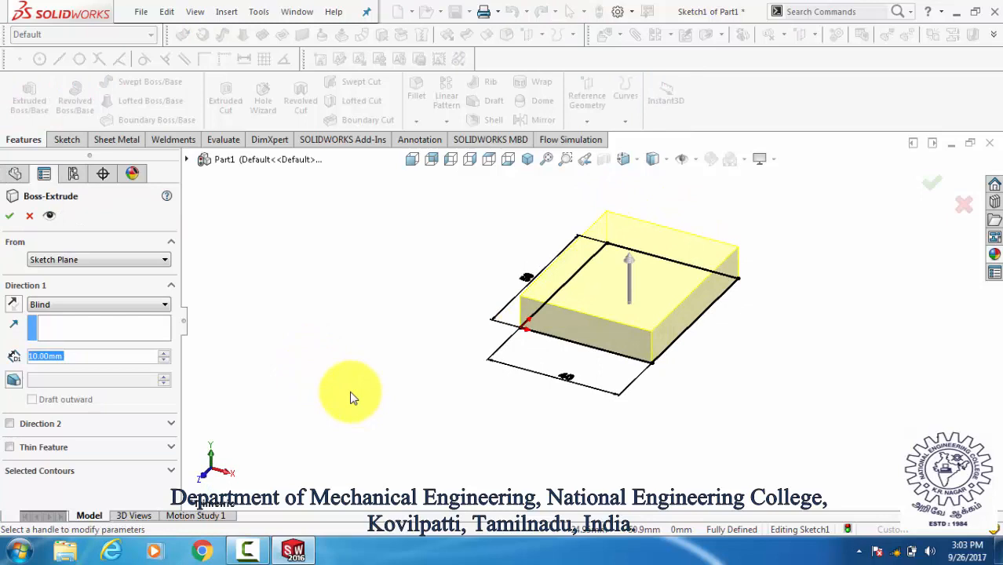
text(0)
key(Return)
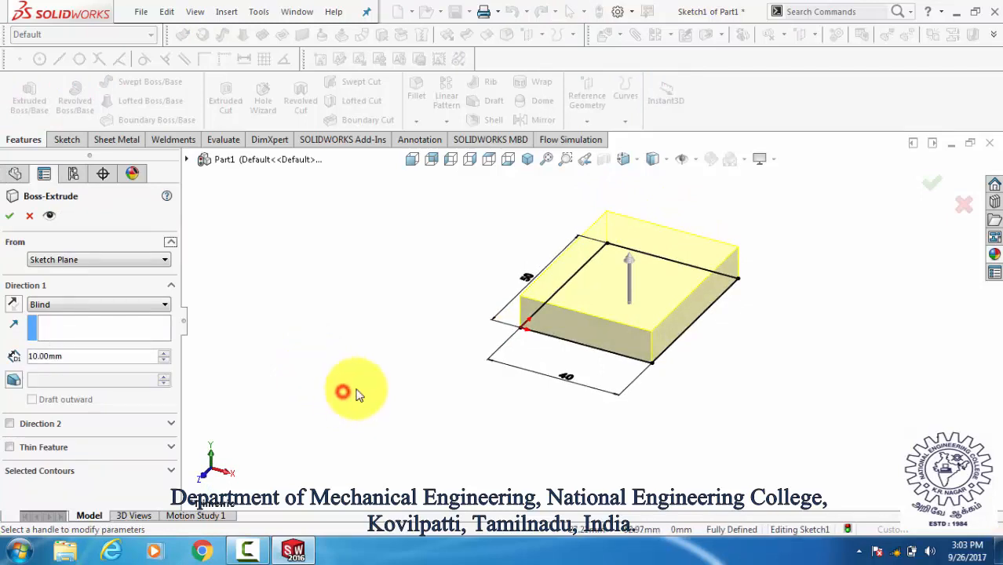
click(10, 215)
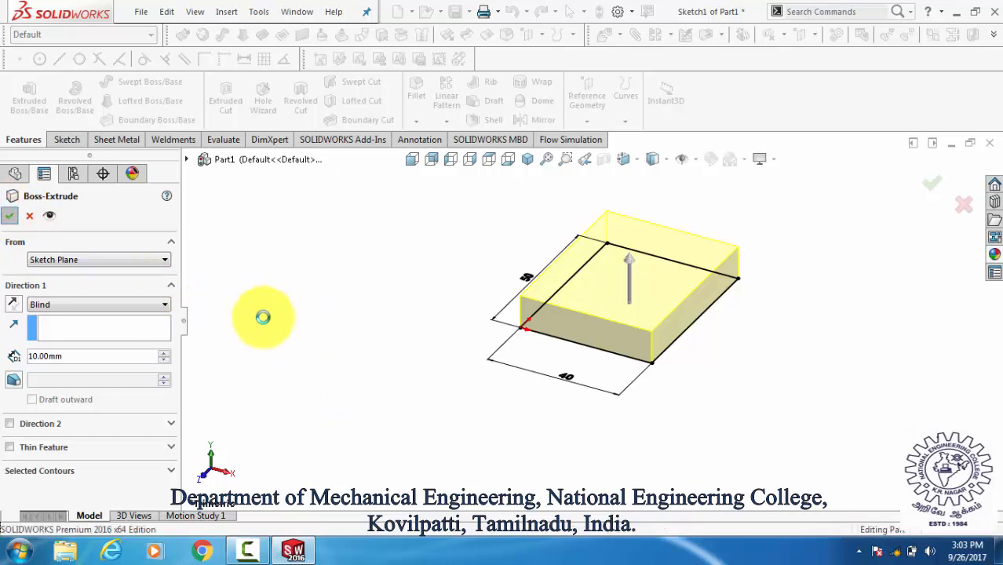
click(10, 215)
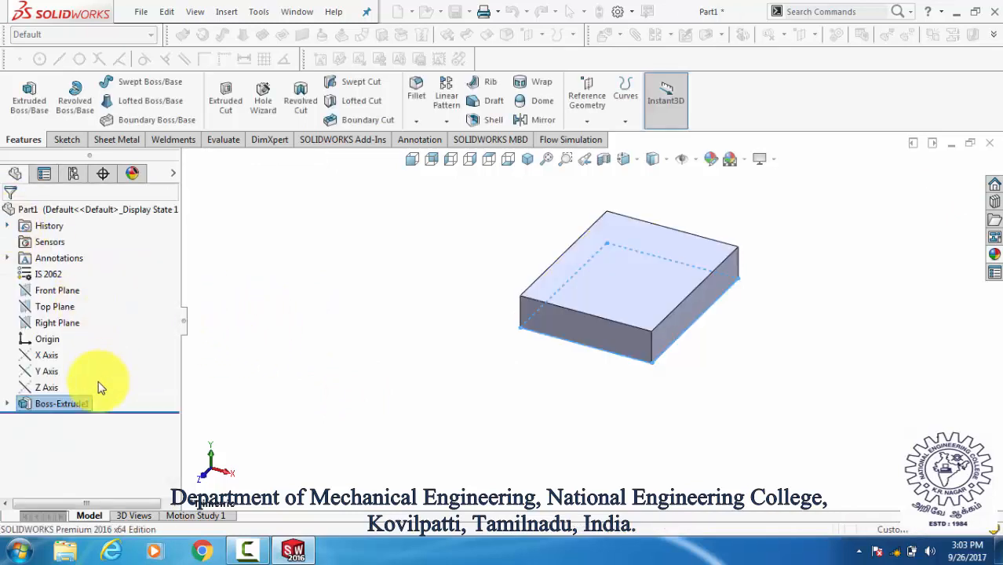
Sketch a corner rectangle about 50 by 30 mm on the Right Plane, starting at the base plate's lower corner opposite the origin
click(53, 297)
click(57, 325)
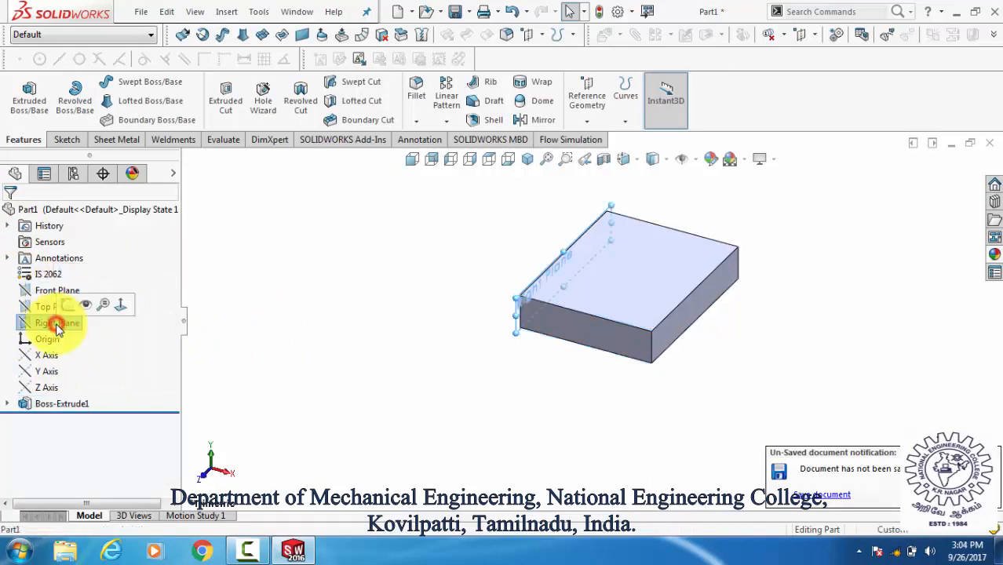
click(66, 140)
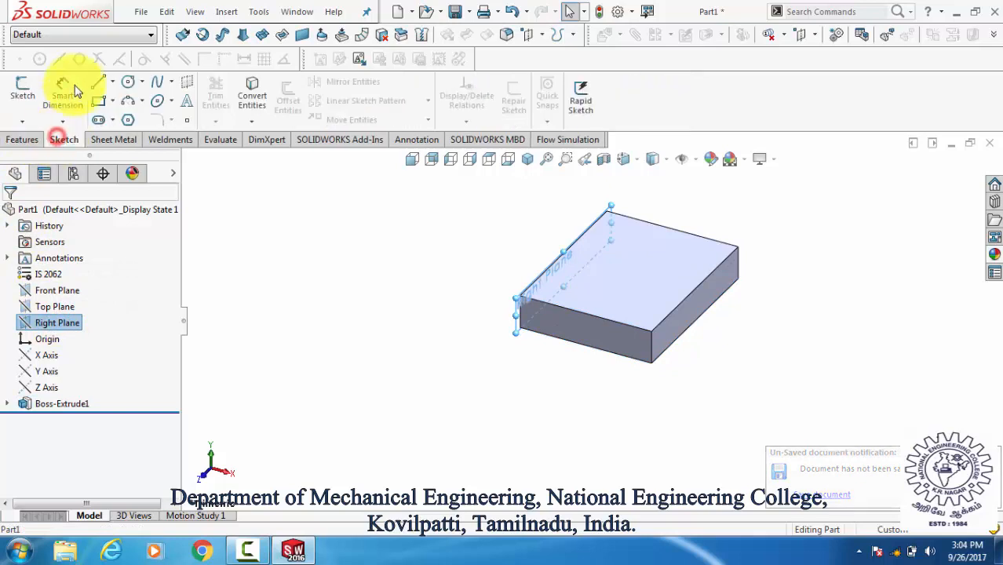
click(100, 106)
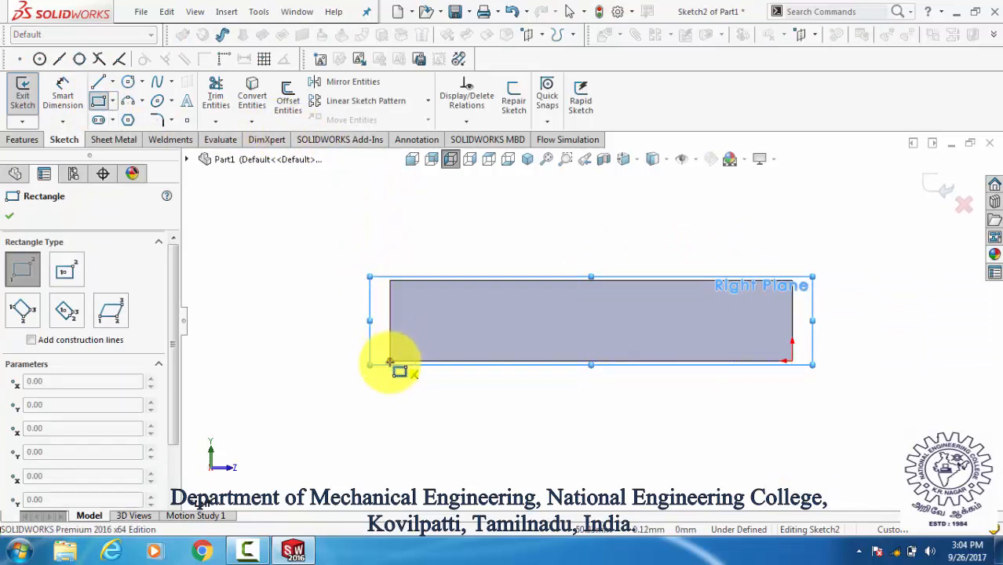
click(390, 362)
scroll(486, 302, up, 3)
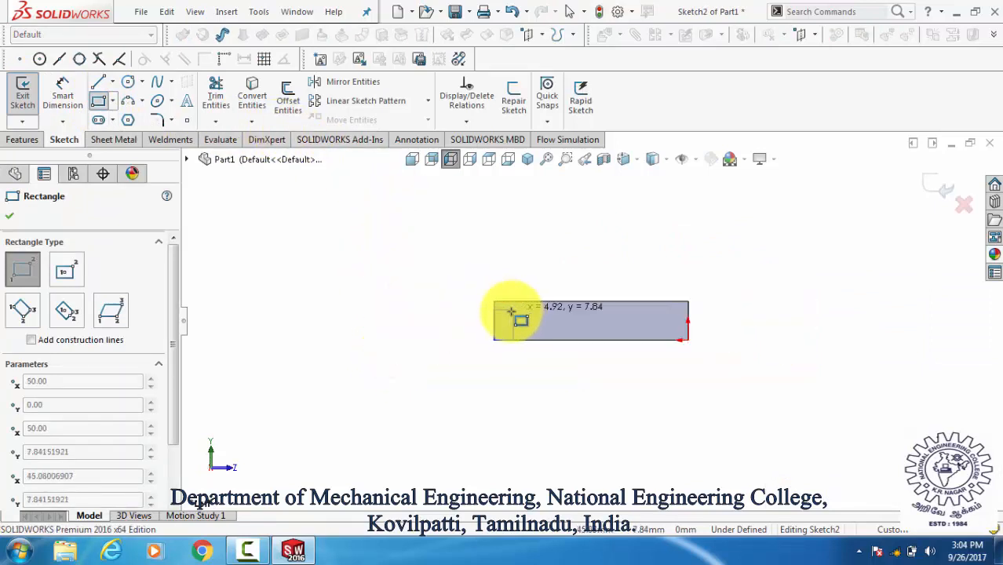
click(689, 226)
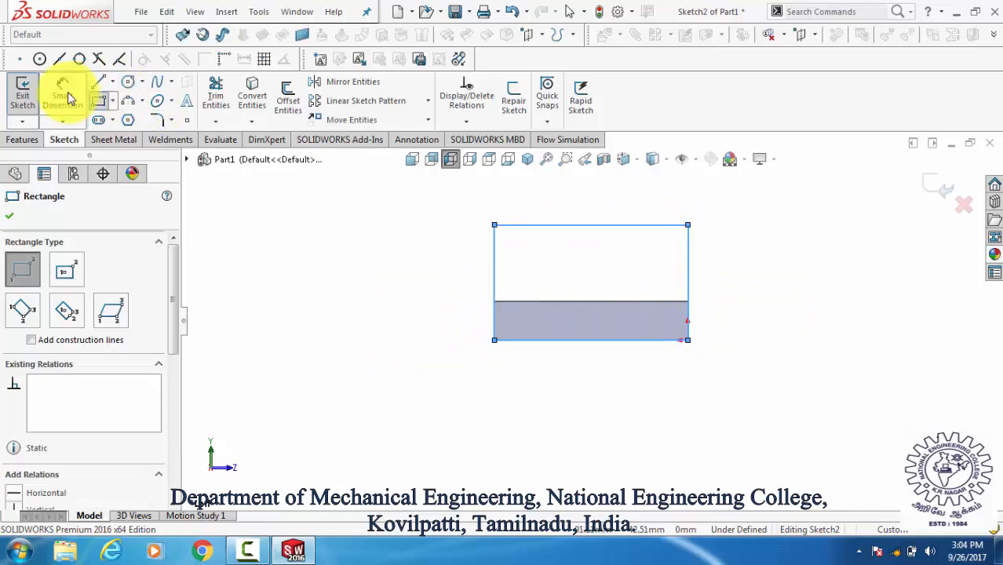
Dimension the Right Plane rectangle to 50 mm wide and 60 mm high
click(606, 341)
key(Escape)
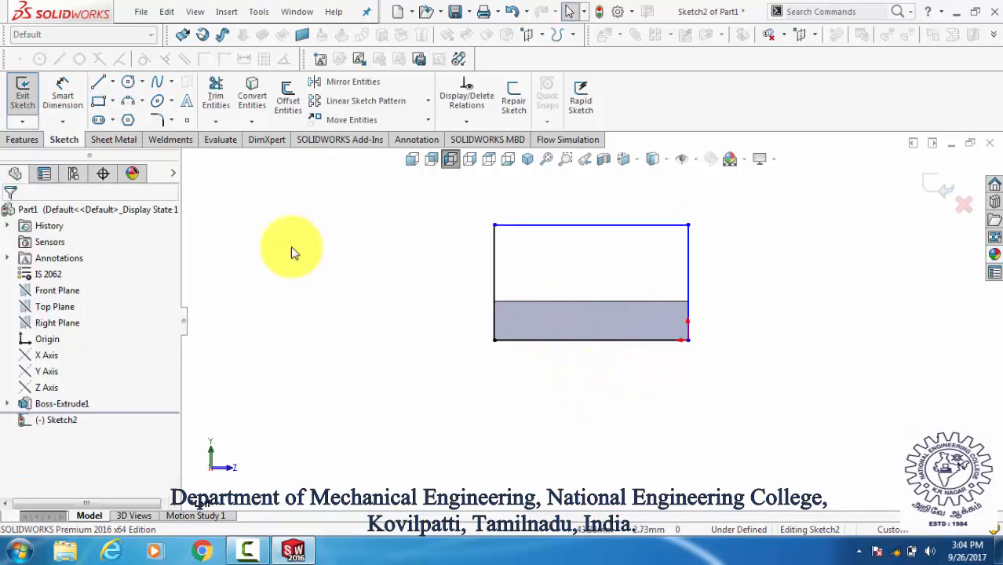
click(62, 95)
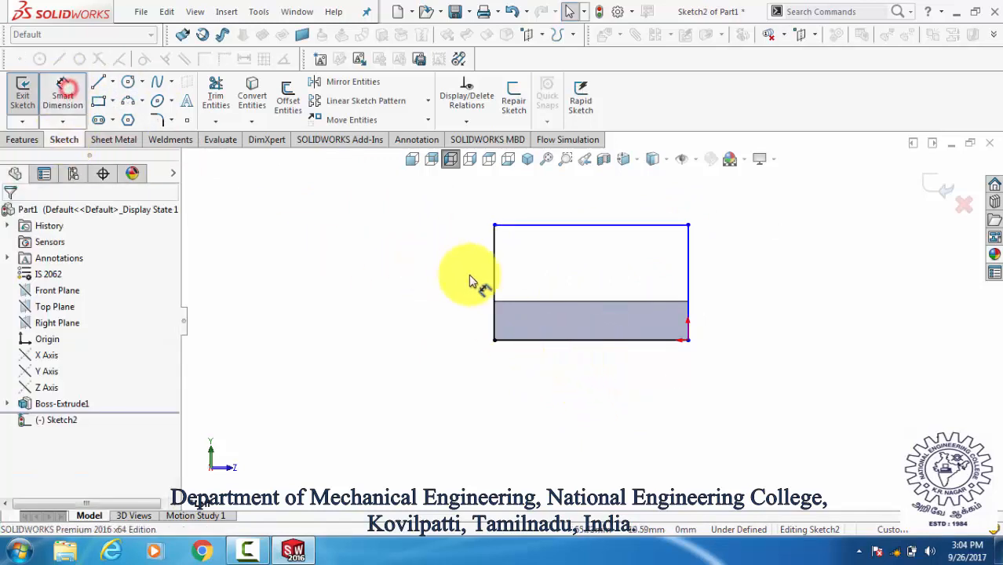
click(548, 342)
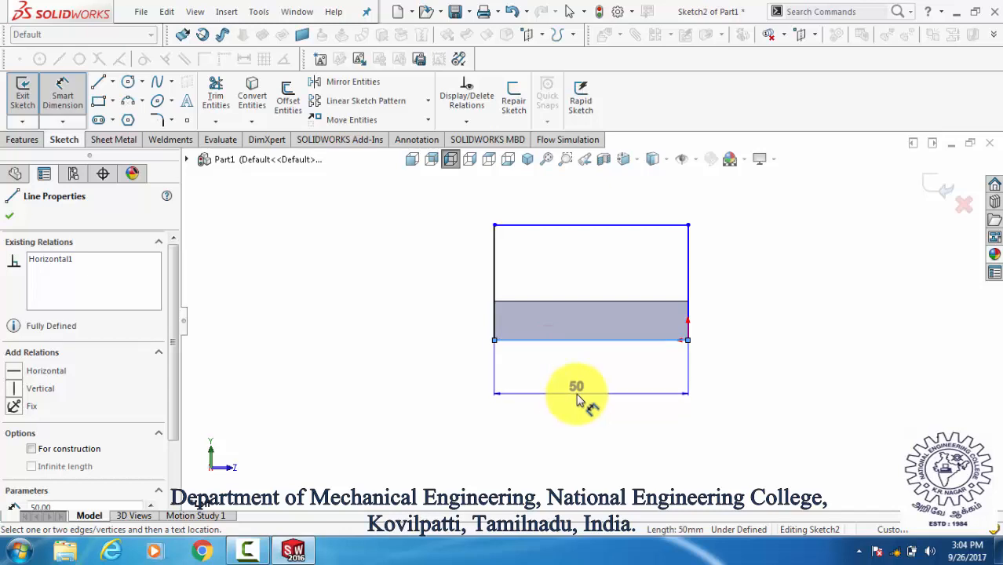
click(577, 398)
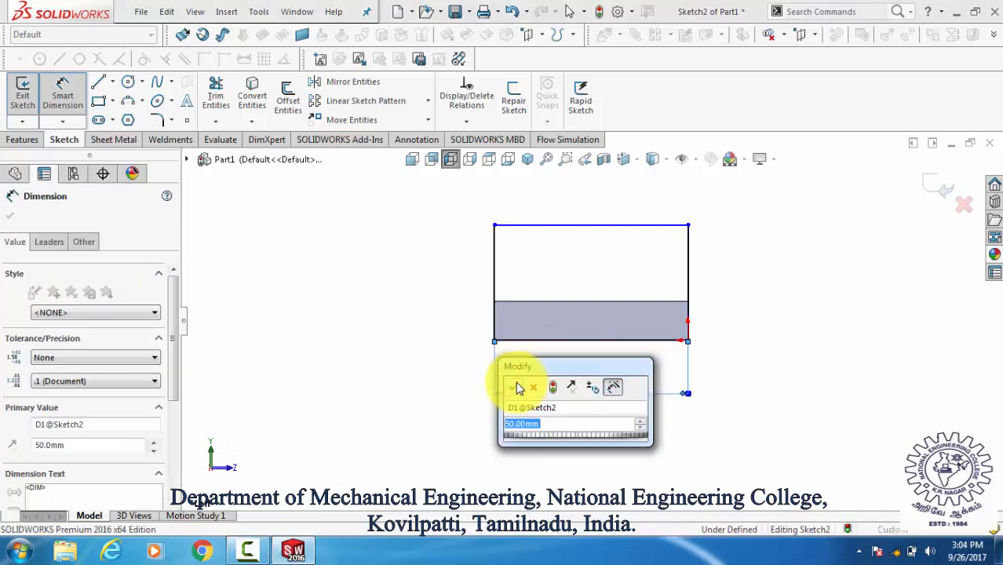
click(515, 387)
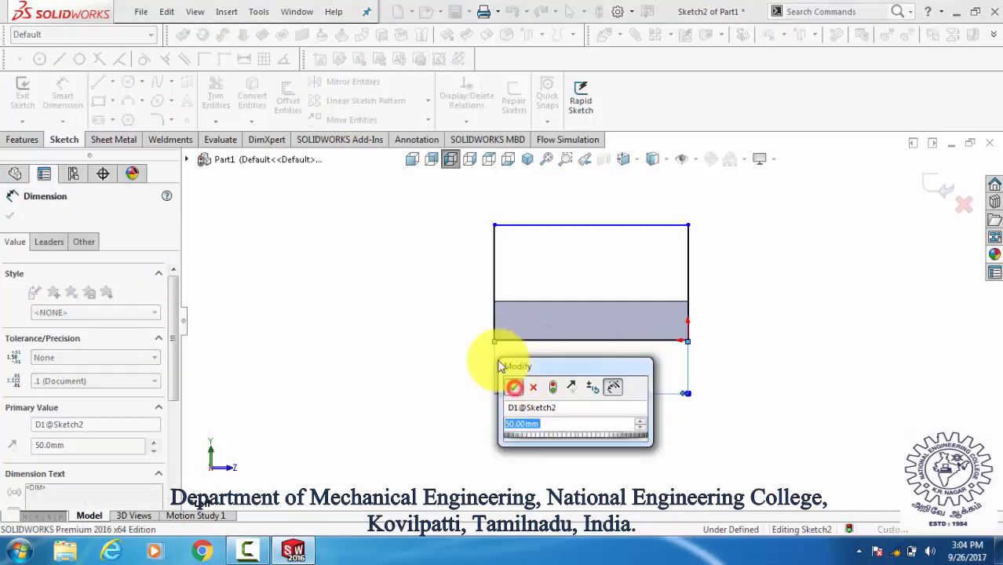
click(494, 279)
click(439, 297)
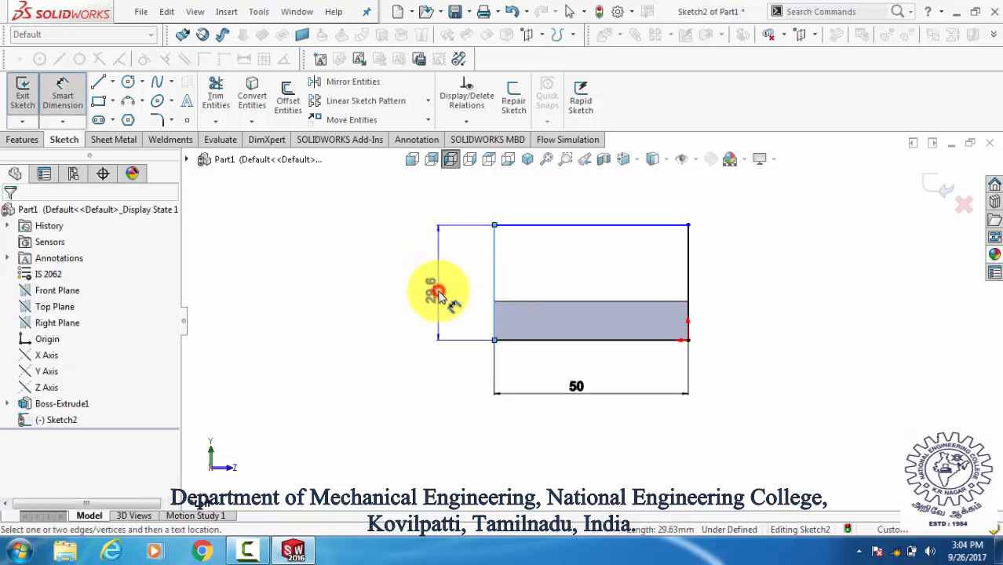
text(60)
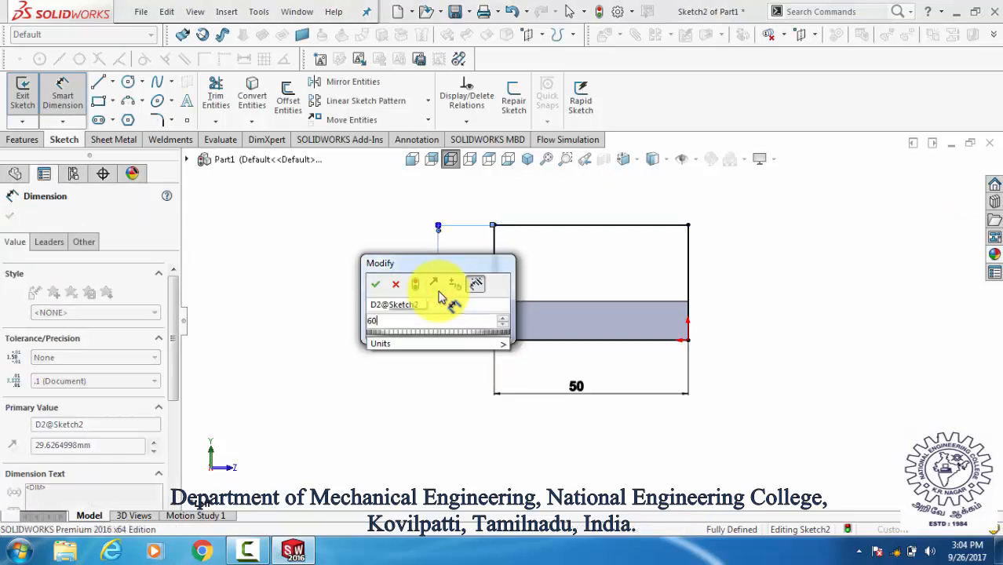
key(Return)
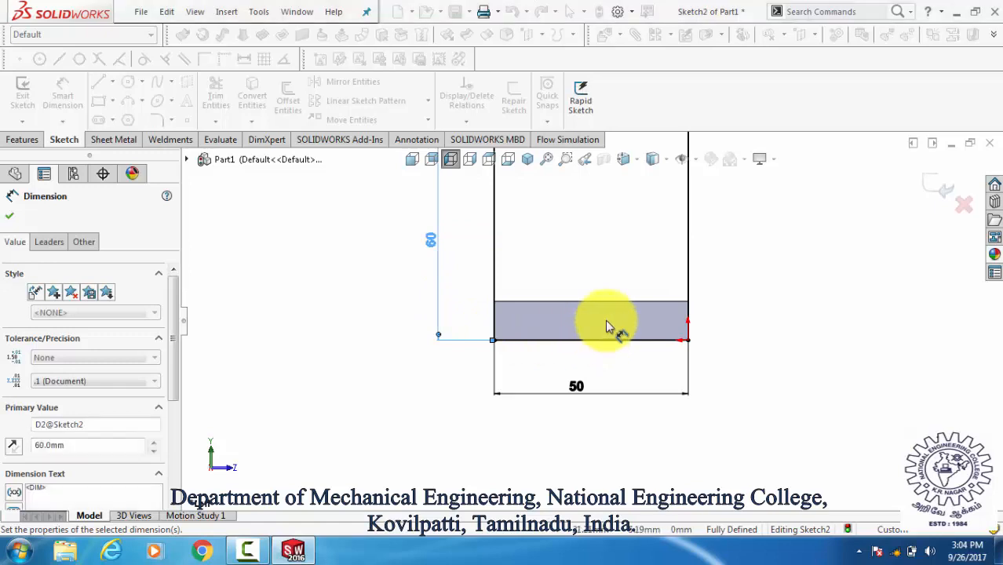
Extrude the 50 by 60 mm rectangle 10 mm Blind toward the base plate, merging it to form an upright plate
scroll(605, 320, up, 4)
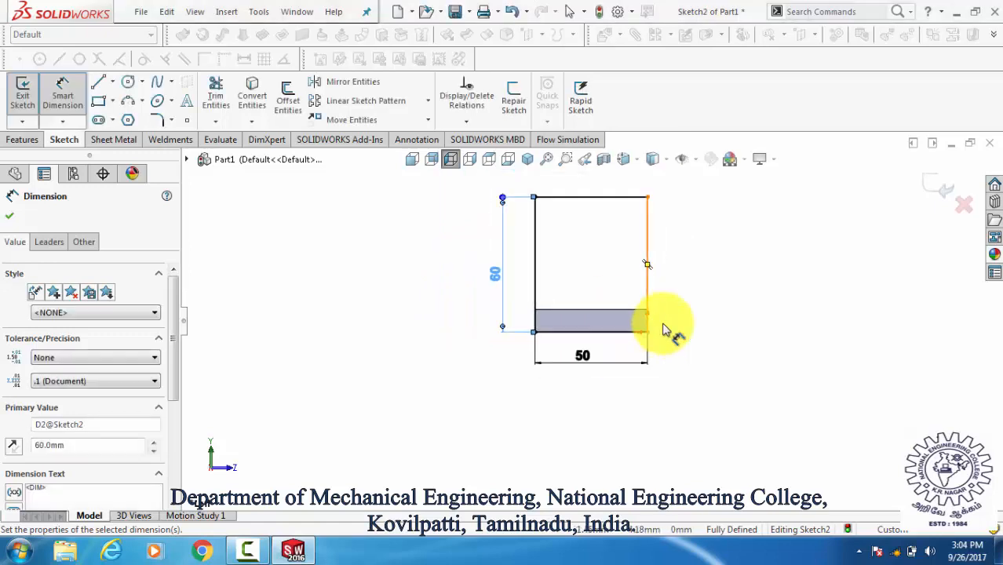
click(31, 140)
click(28, 94)
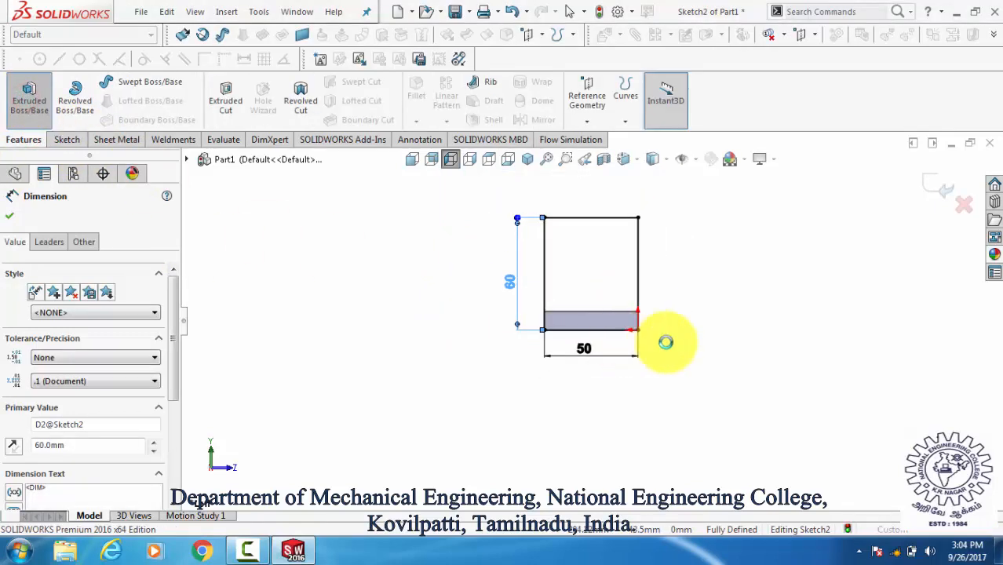
middle_drag(656, 346, 488, 348)
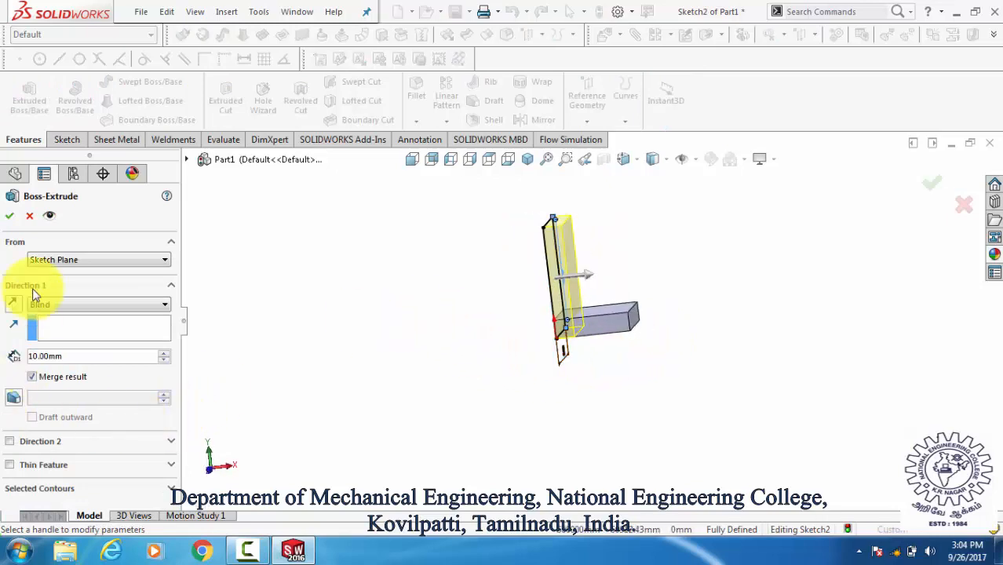
click(8, 215)
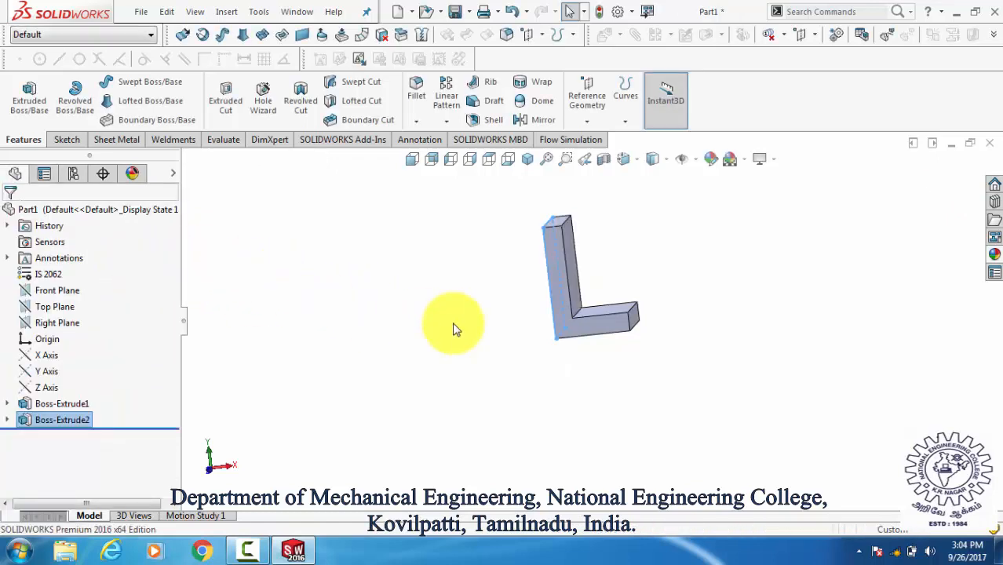
Sketch a corner rectangle about 50 by 10 mm on the upright plate's outer face plane, rising from the plate's top edge
key(ctrl+3)
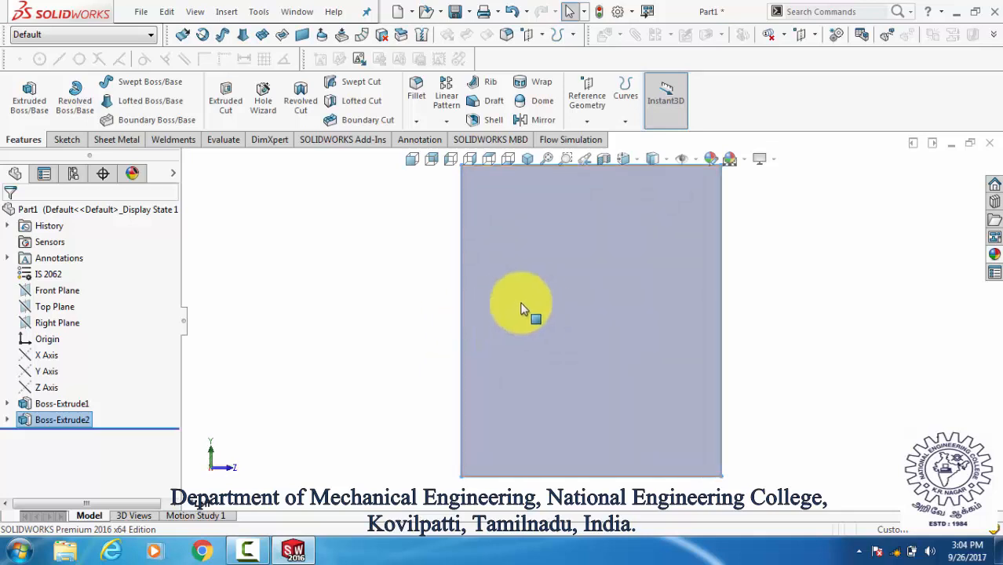
click(66, 140)
click(100, 103)
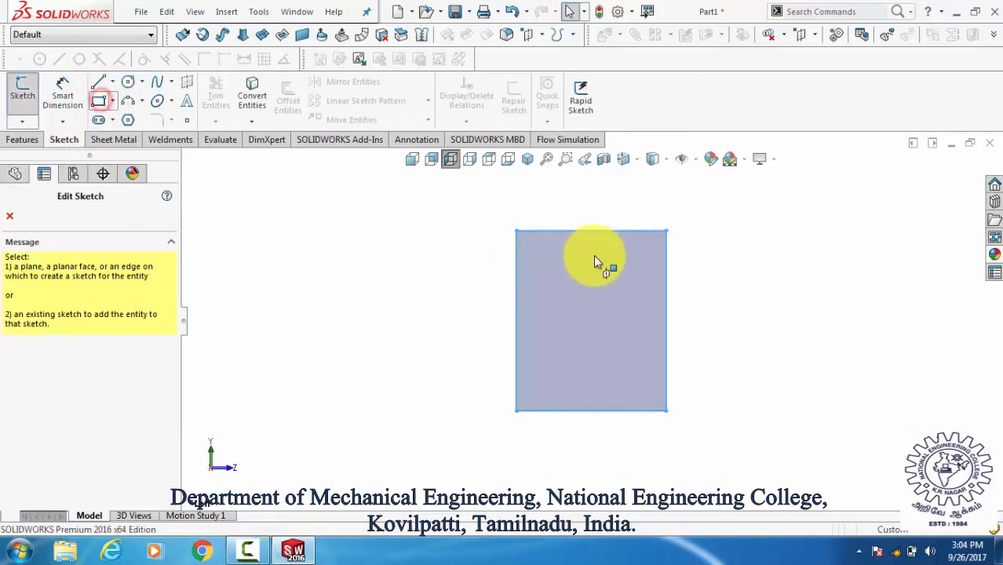
click(534, 246)
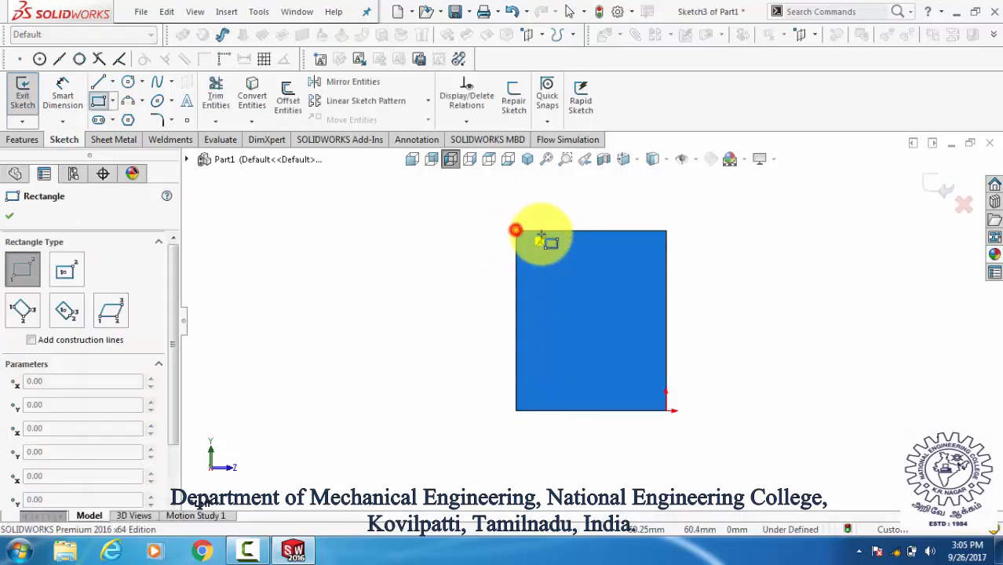
click(517, 230)
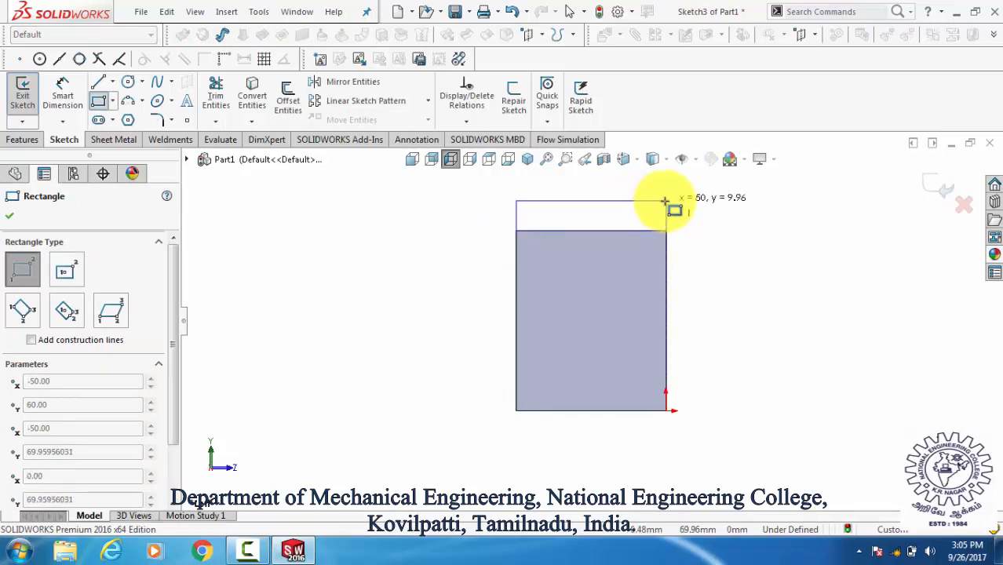
click(665, 201)
key(Escape)
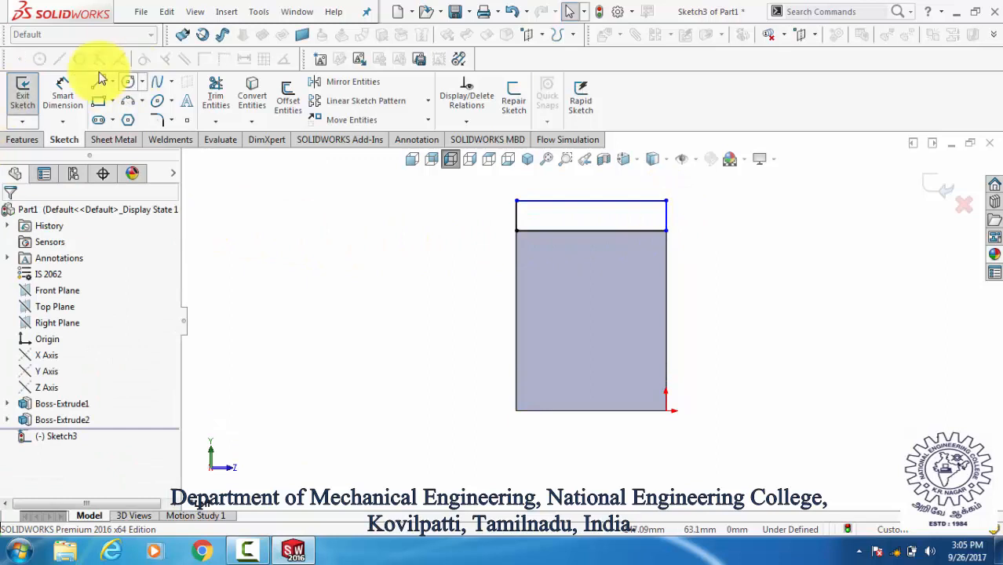
Dimension the rectangle above the upright plate to 50 mm wide and 20 mm high
click(70, 93)
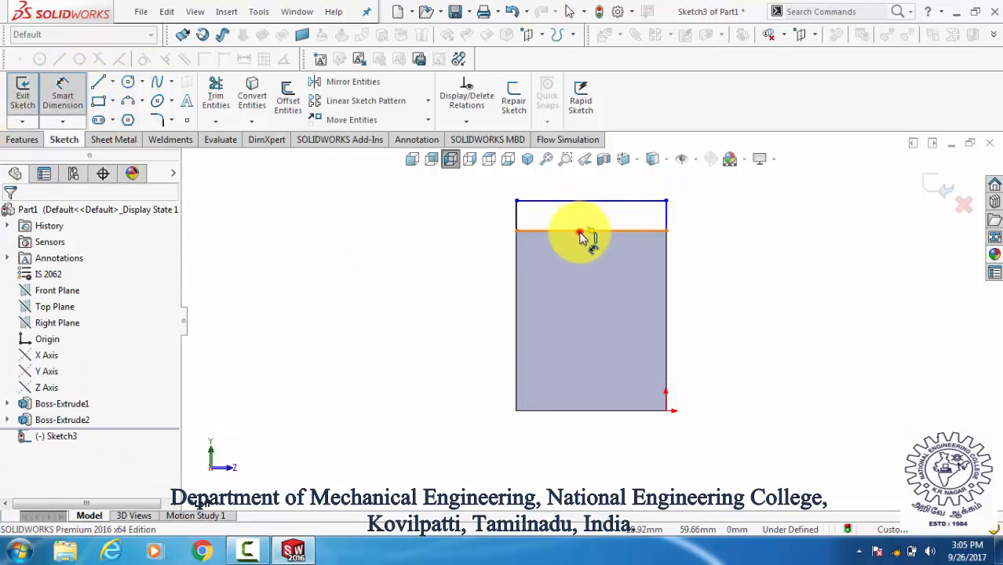
click(581, 231)
click(585, 269)
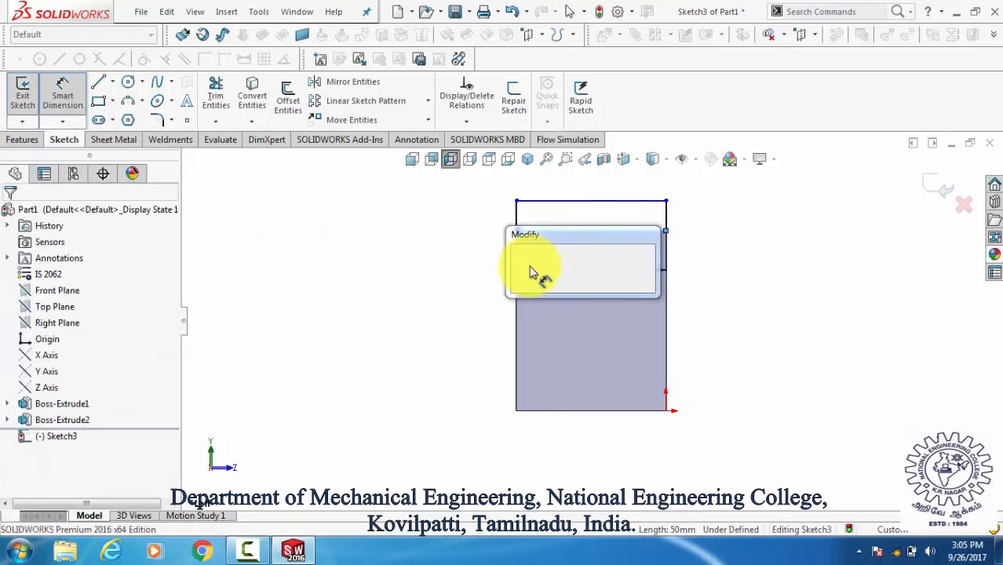
click(521, 268)
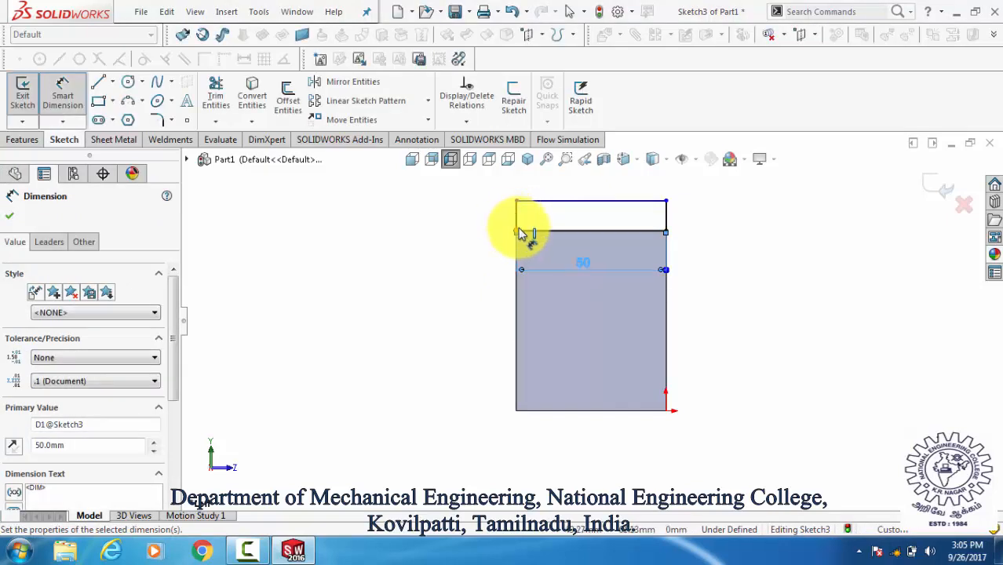
click(517, 225)
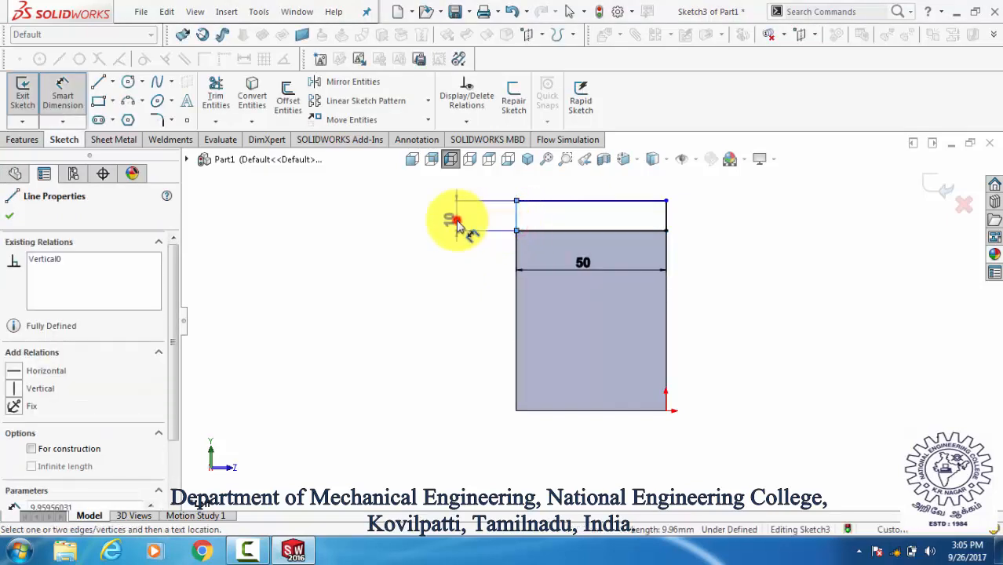
click(456, 222)
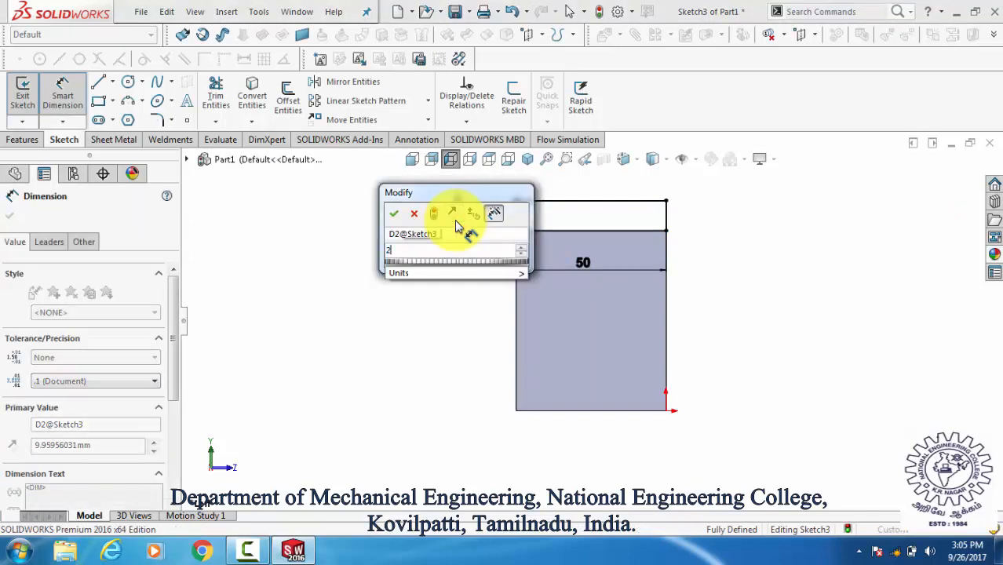
key(Return)
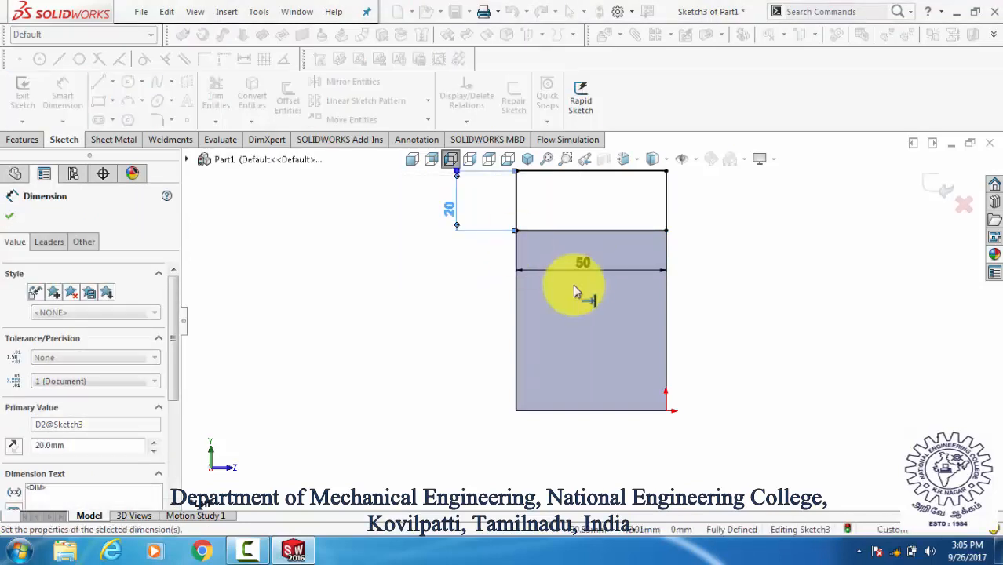
Round the rectangle's two upper corners with 10 mm sketch fillets
scroll(675, 270, up, 2)
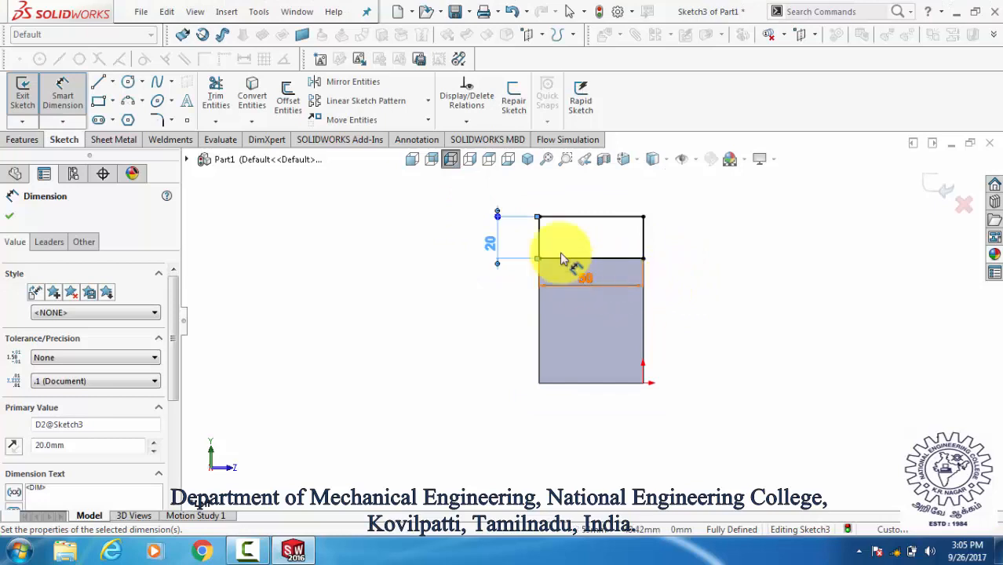
click(157, 121)
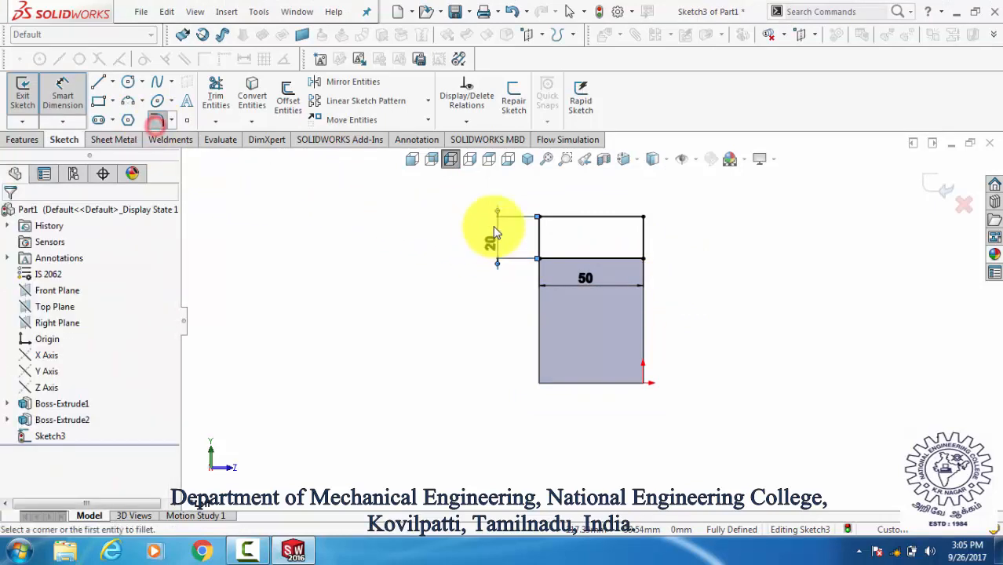
click(537, 217)
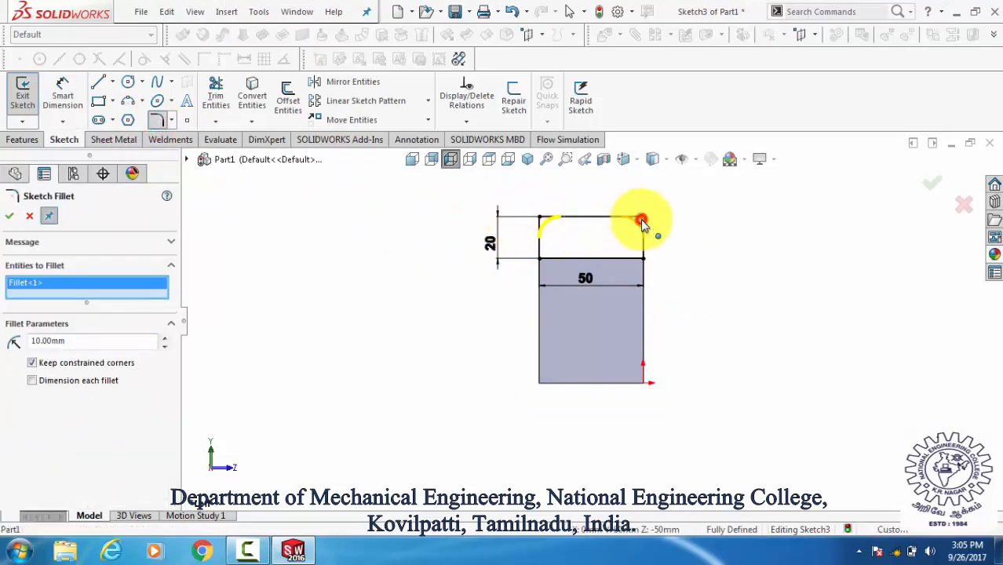
click(642, 219)
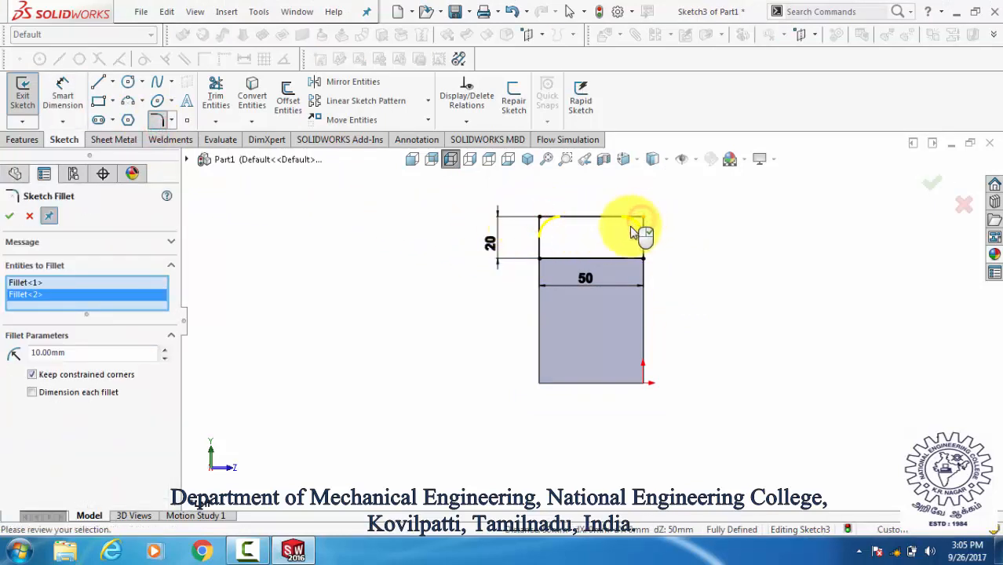
click(8, 217)
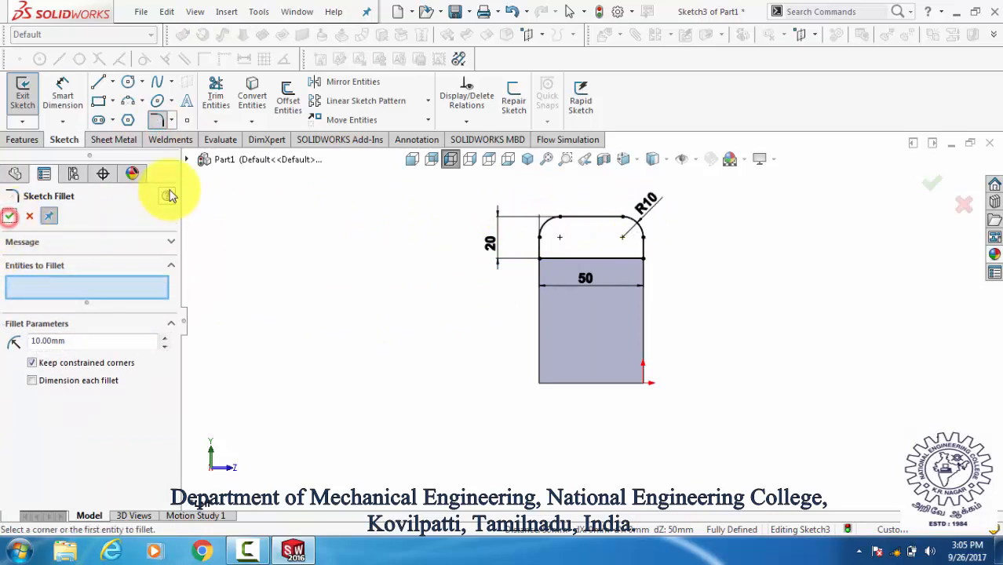
Sketch a straight slot about 9.4 mm wide between the centres of the two corner fillets
click(100, 119)
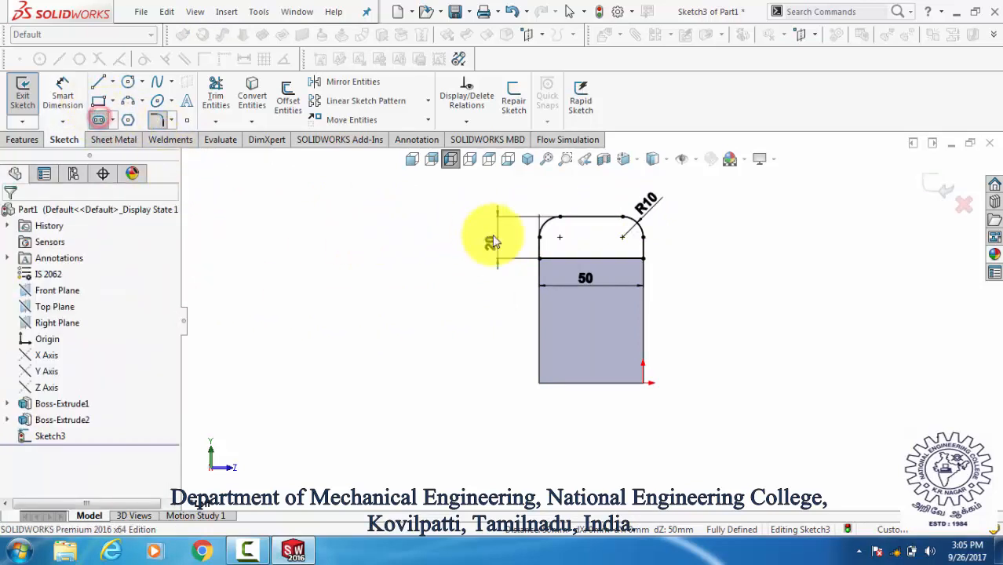
click(560, 238)
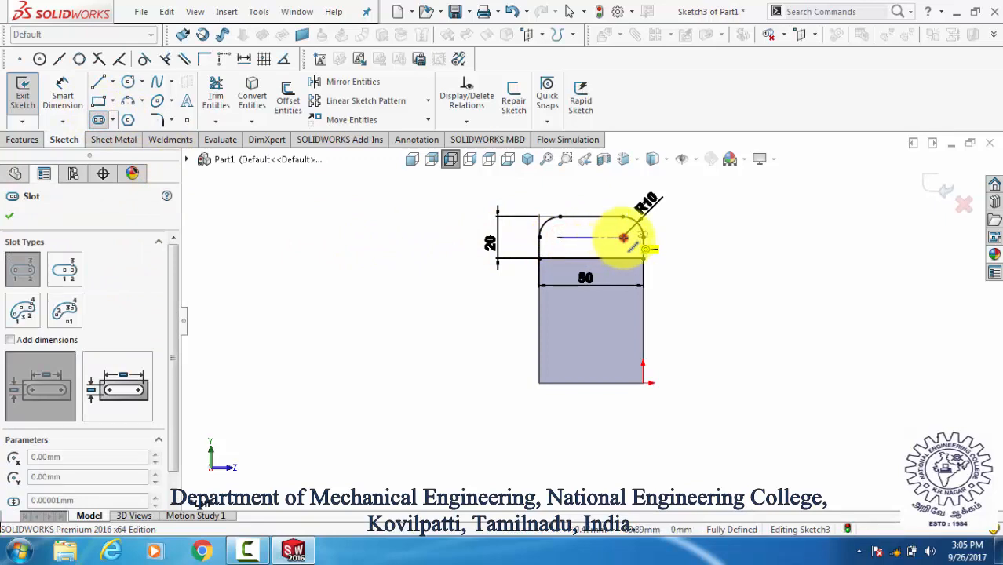
click(622, 237)
click(604, 249)
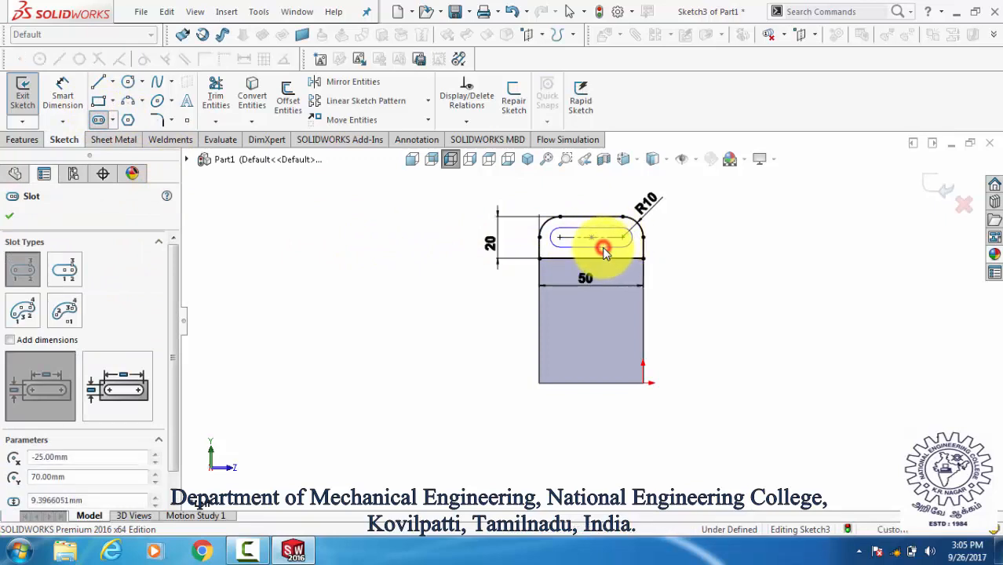
Dimension the slot's end arc to a 5 mm radius
click(67, 100)
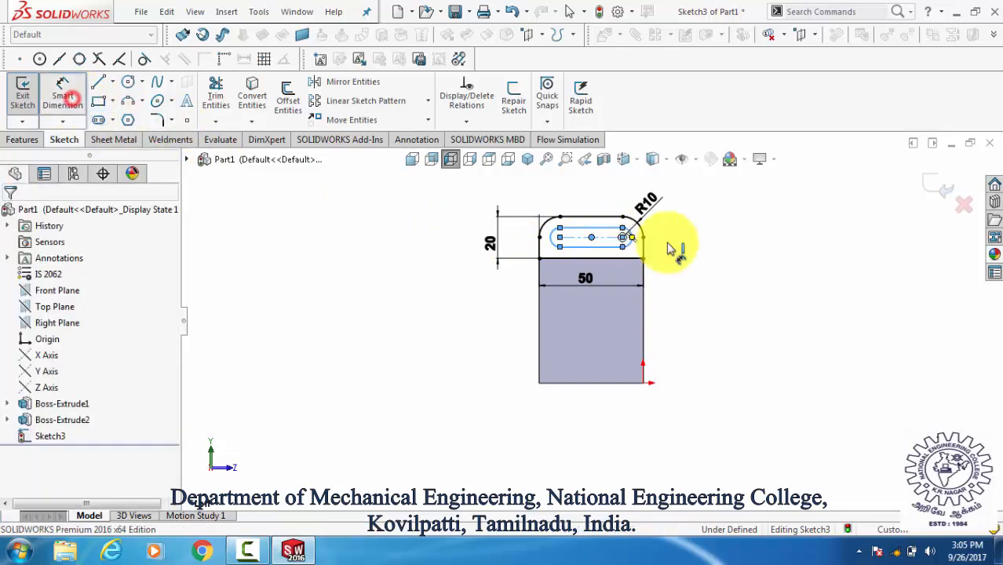
click(554, 234)
click(538, 201)
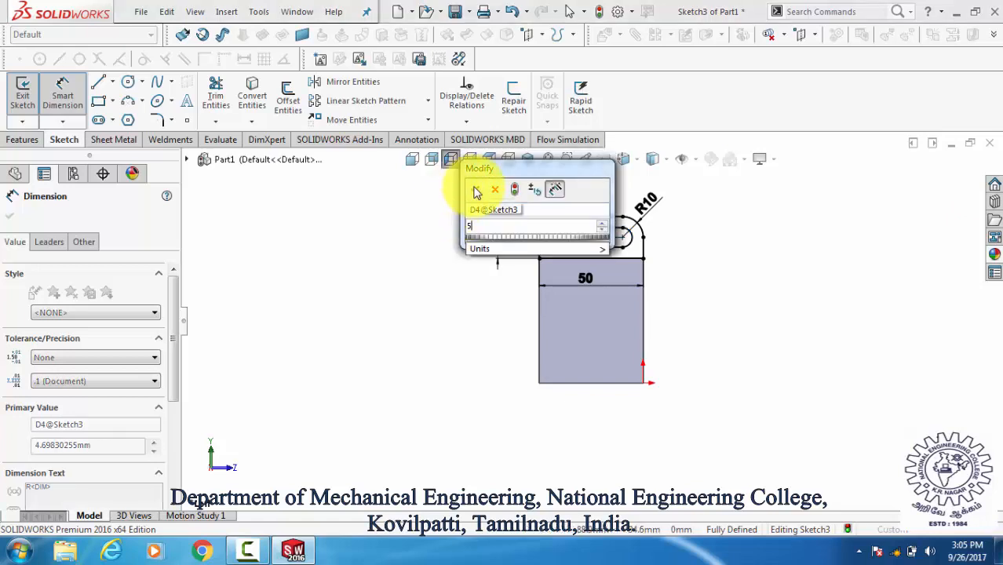
text(5)
click(474, 189)
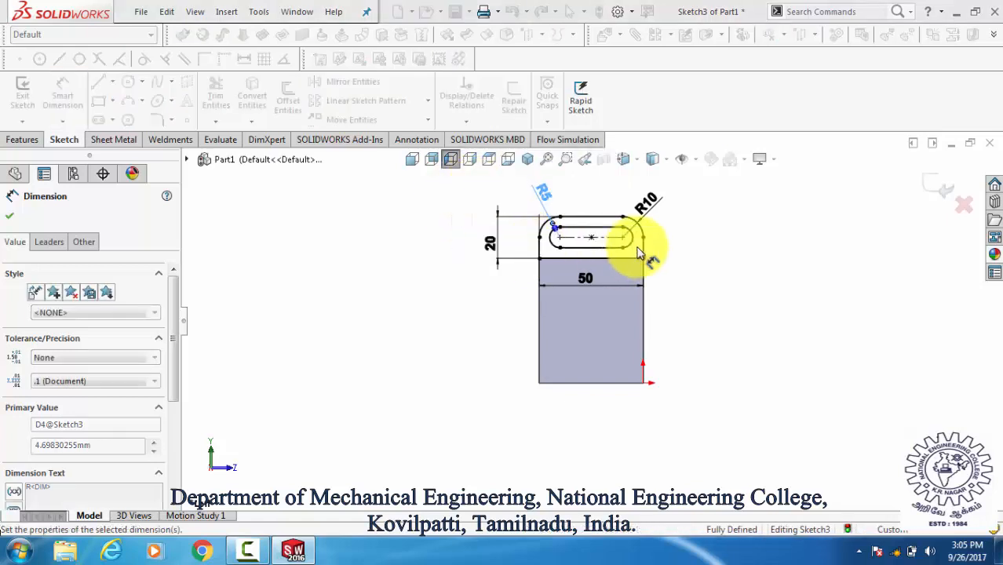
key(Escape)
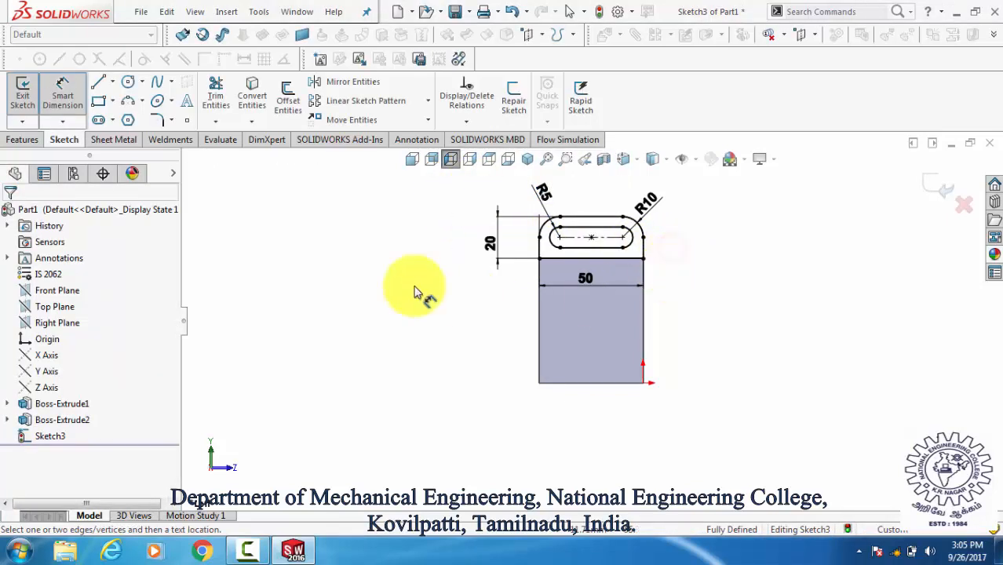
Extrude the rounded, slotted profile 15 mm Blind with the direction reversed toward the base plate side, merging the result
click(23, 140)
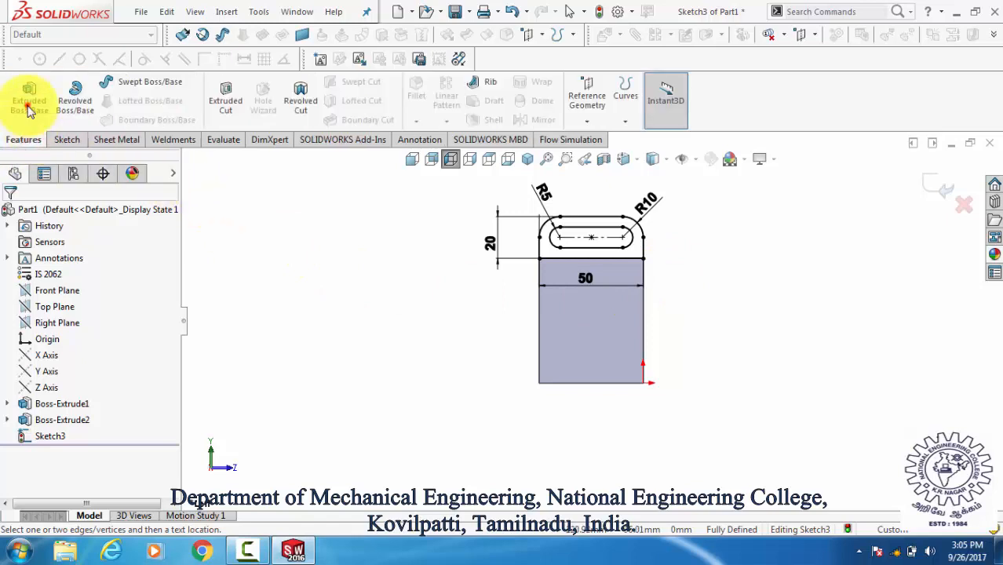
click(28, 110)
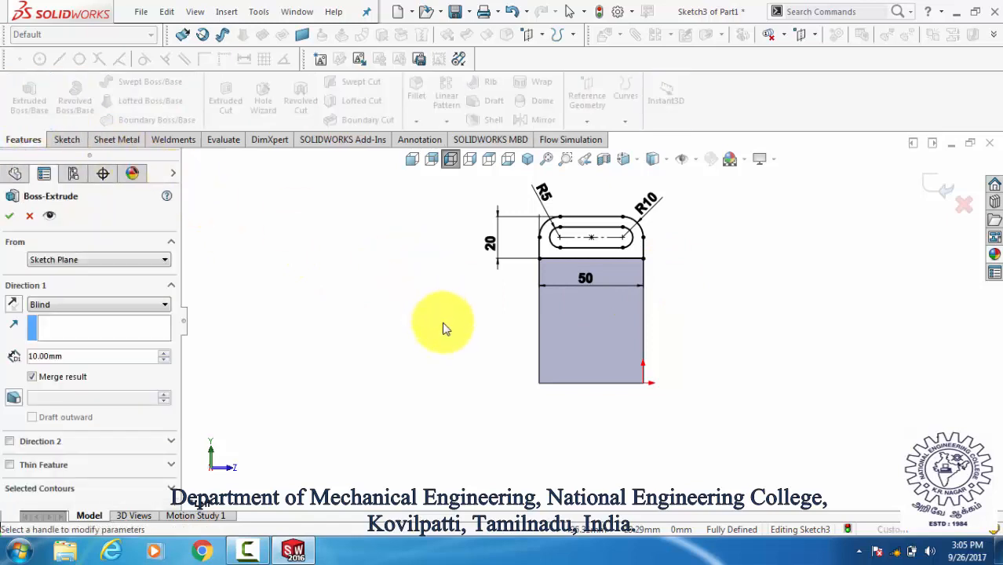
text(1)
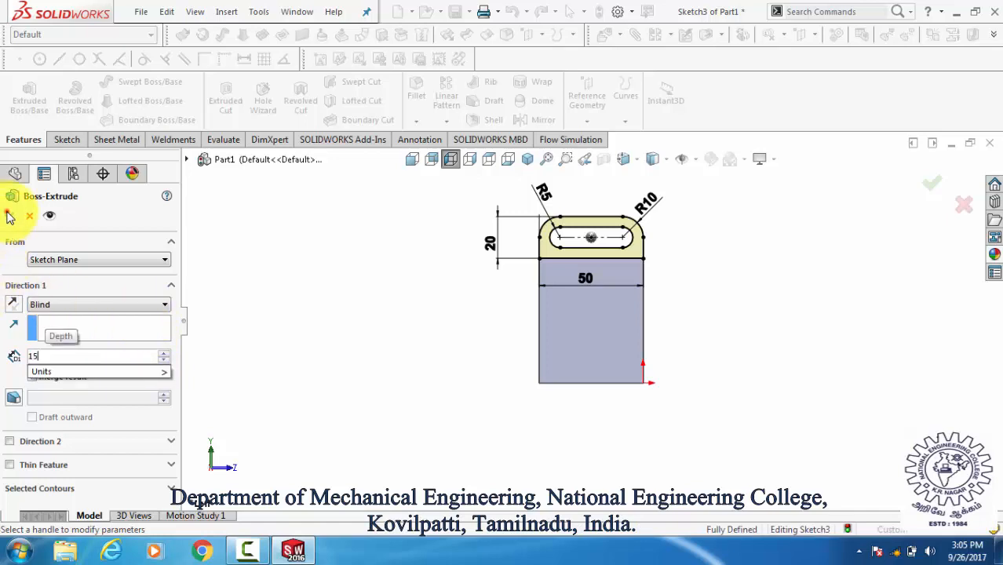
text(5)
key(Return)
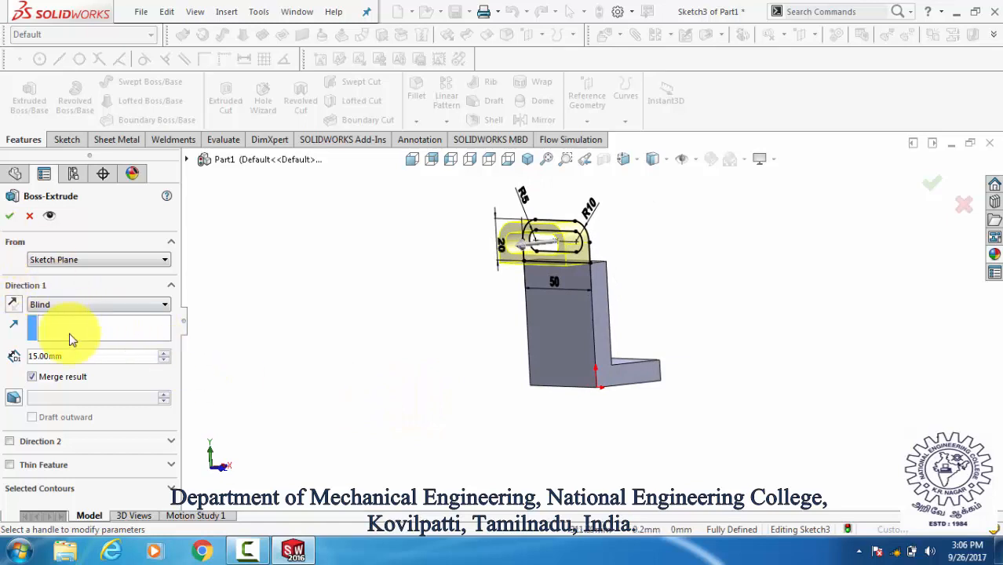
click(10, 304)
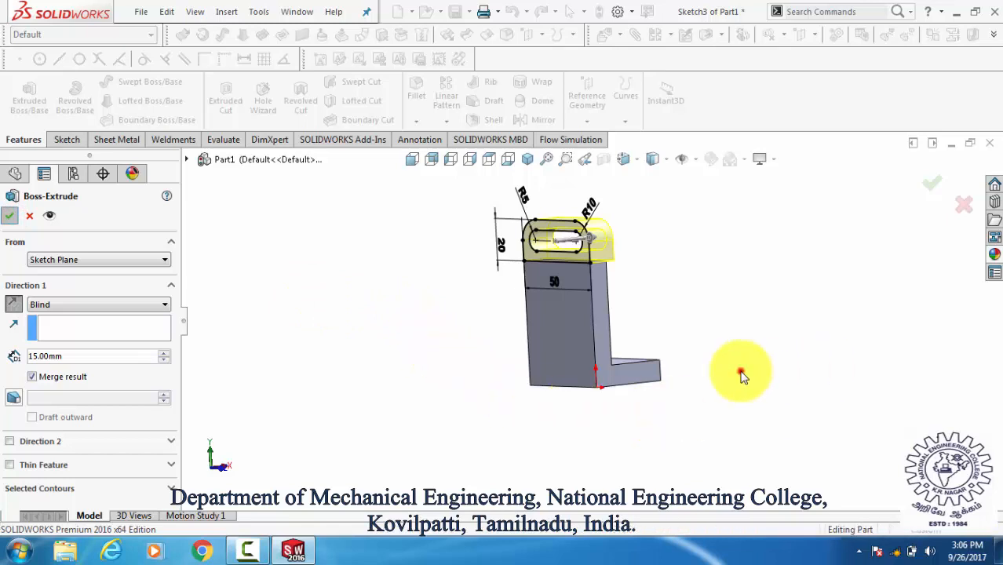
key(Return)
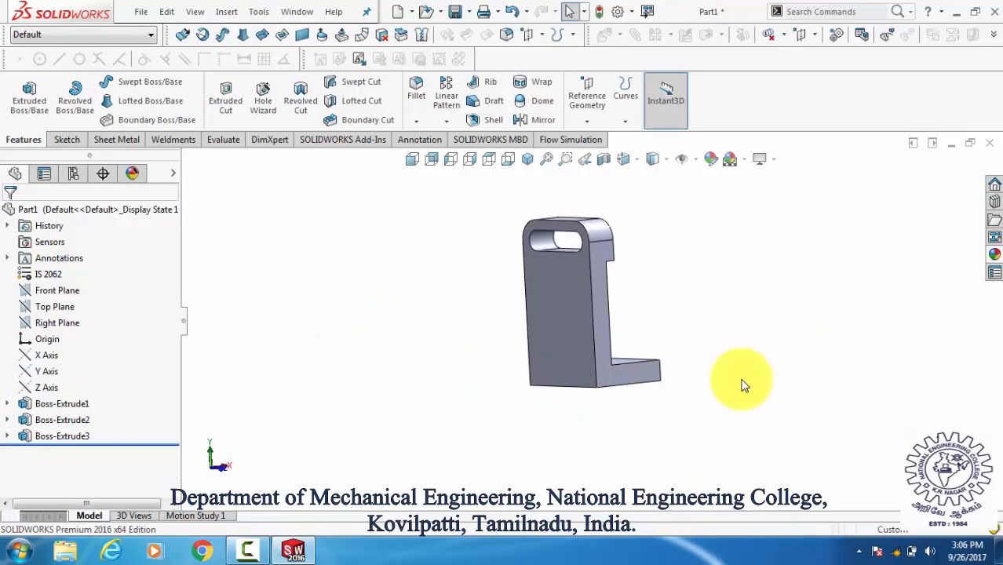
Sketch two concentric circles on the upright plate's inner face, centred about 25 mm across and 36 mm up from the origin
key(ctrl+3)
key(ctrl+4)
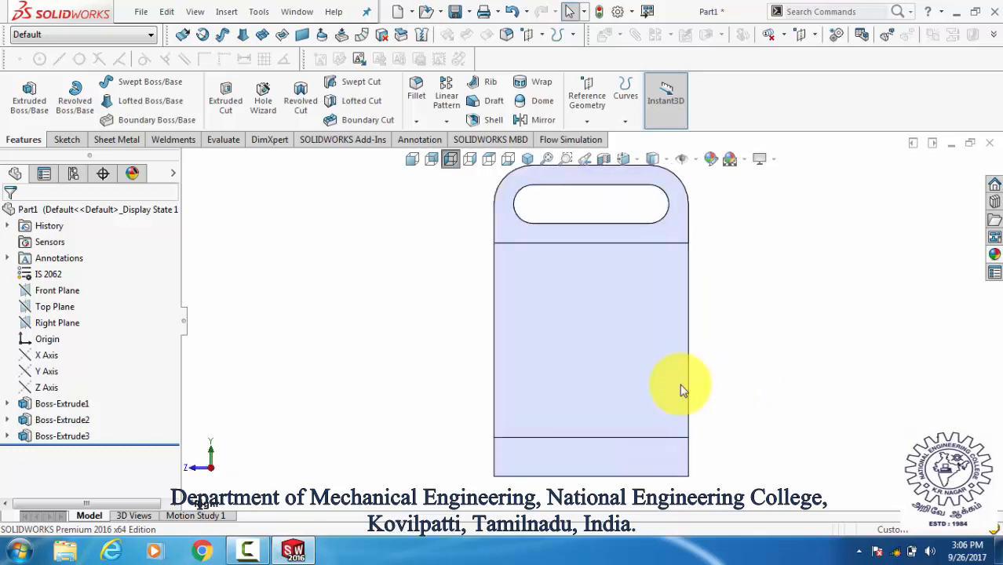
click(600, 358)
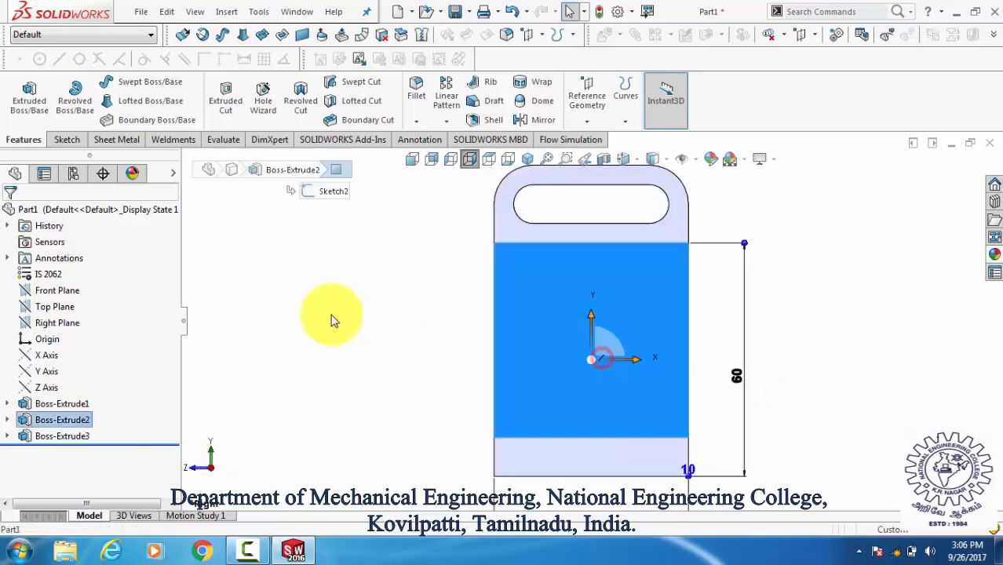
click(67, 140)
click(128, 82)
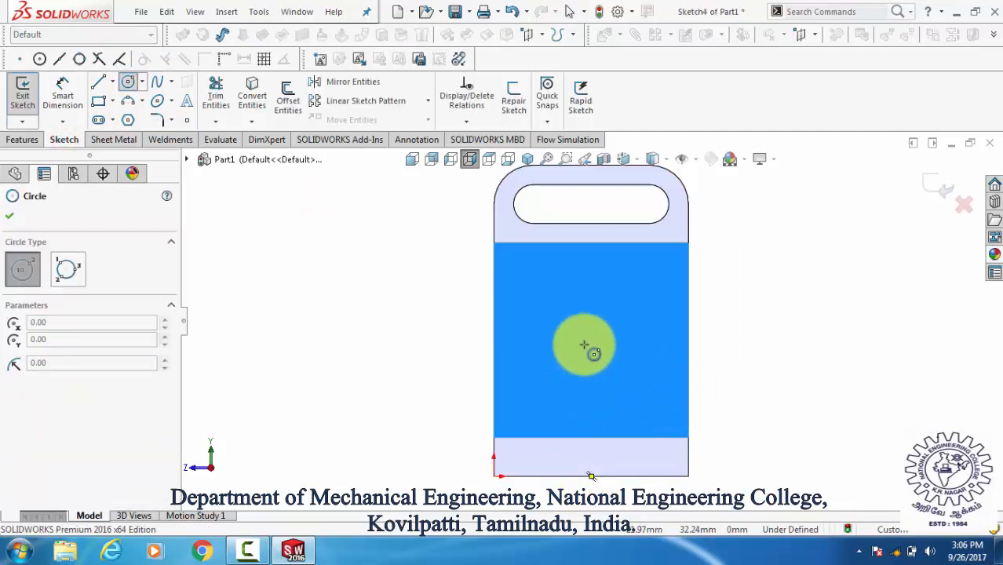
click(591, 335)
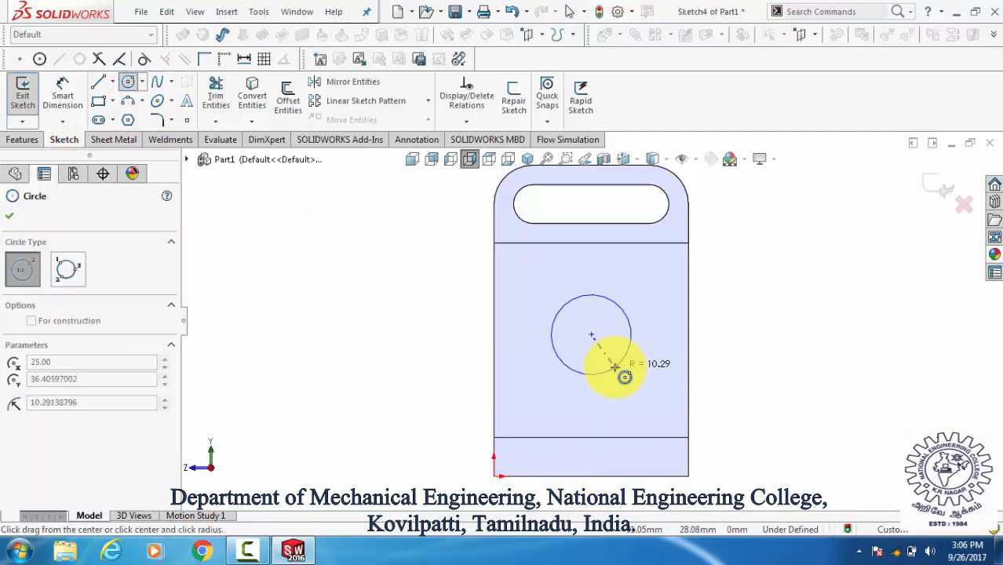
click(628, 385)
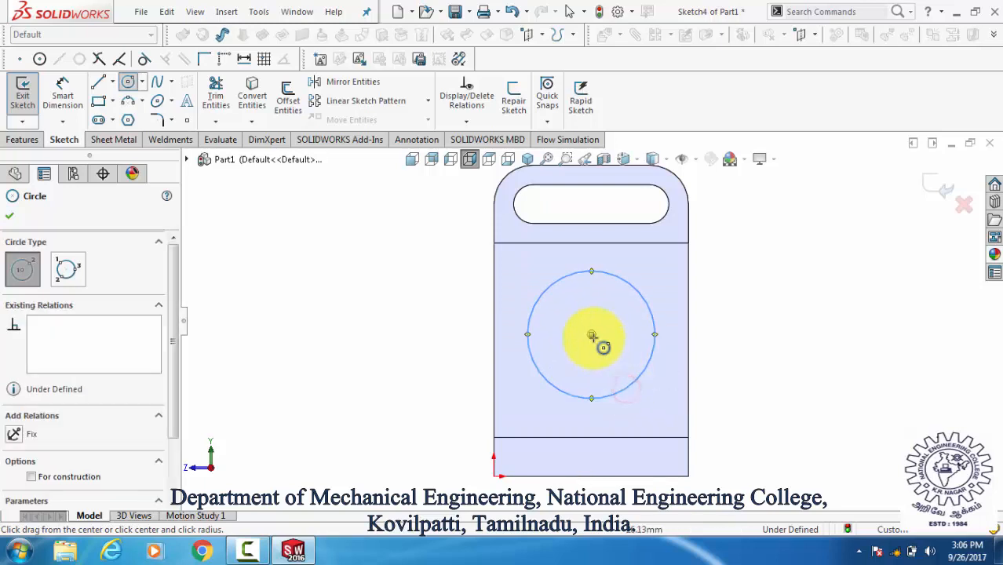
click(591, 335)
click(554, 349)
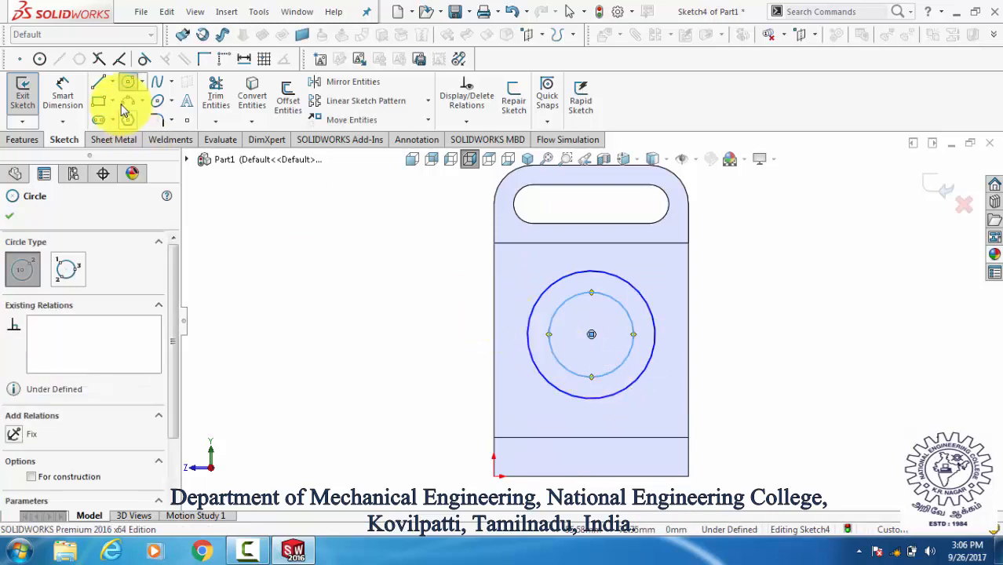
Dimension the outer circle to a 32 mm diameter and the inner concentric circle to 24 mm
click(63, 94)
click(651, 323)
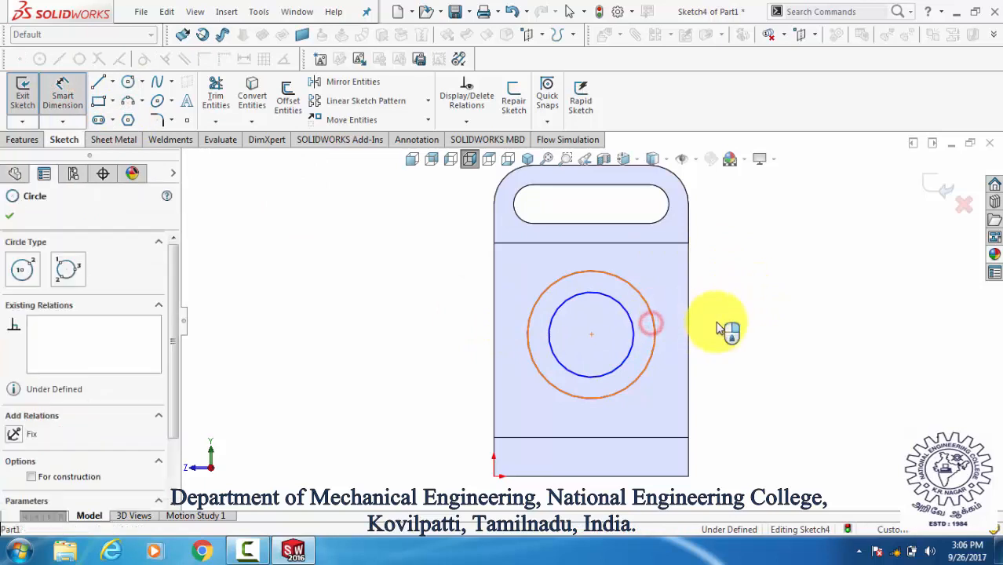
click(735, 319)
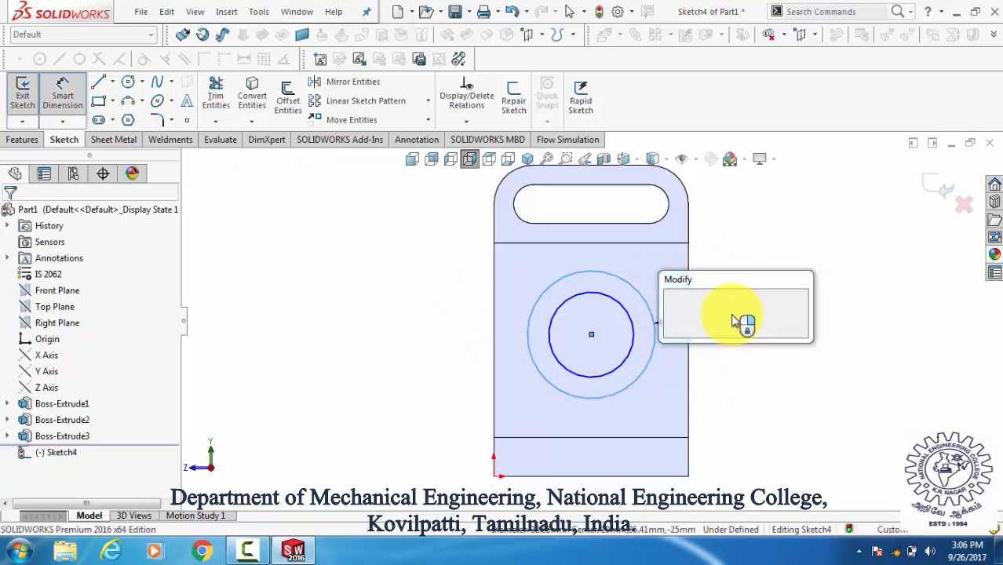
key(Return)
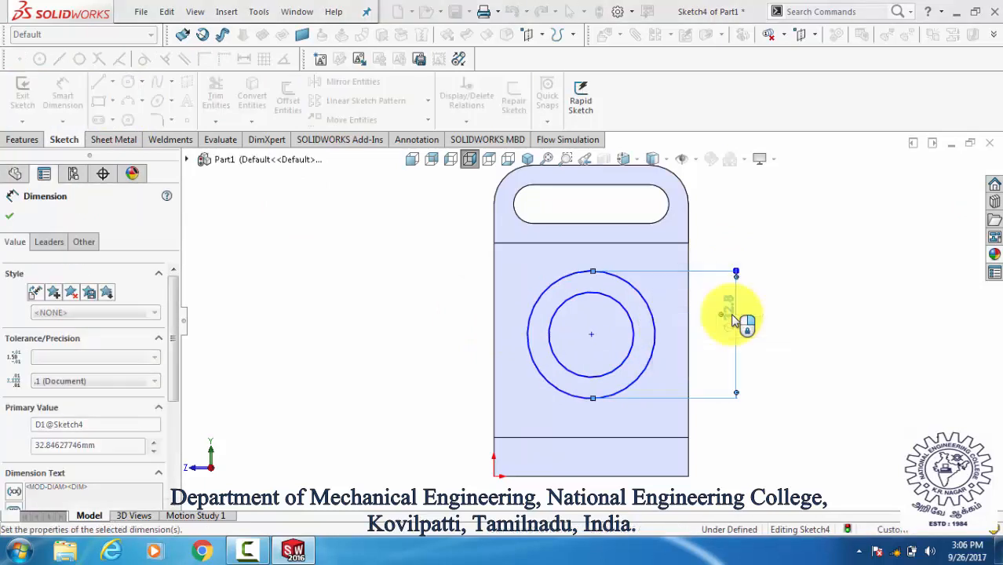
click(627, 355)
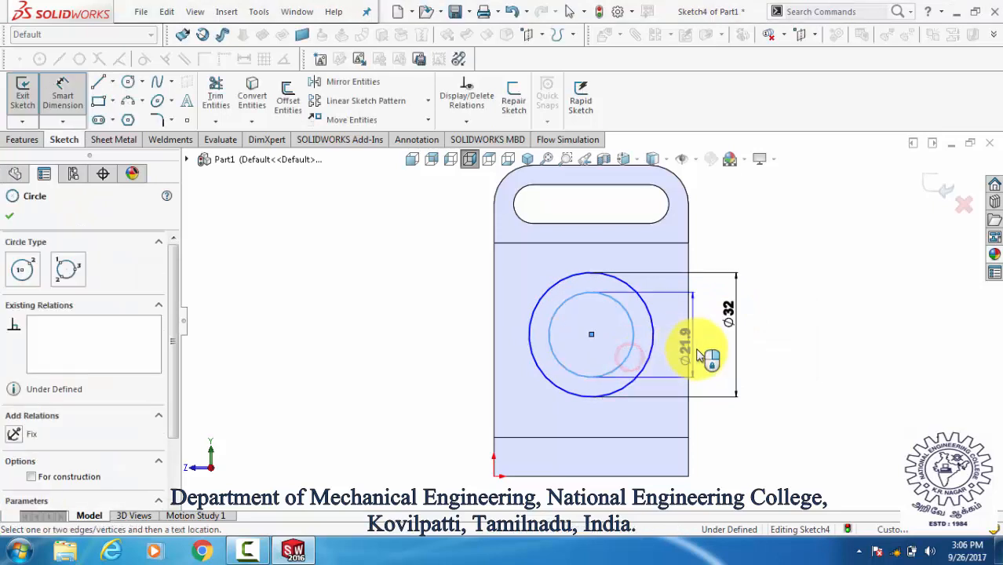
click(704, 355)
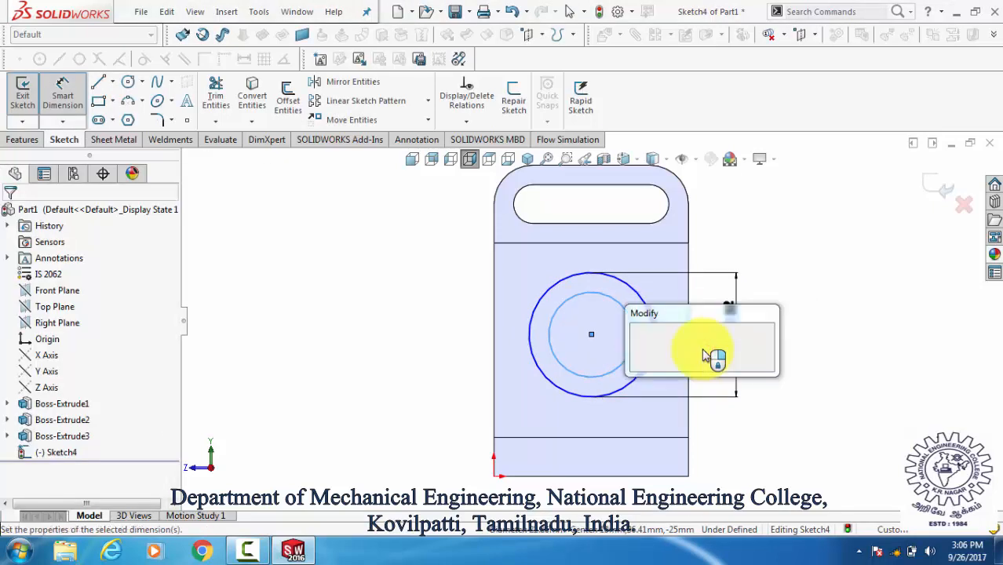
text(24)
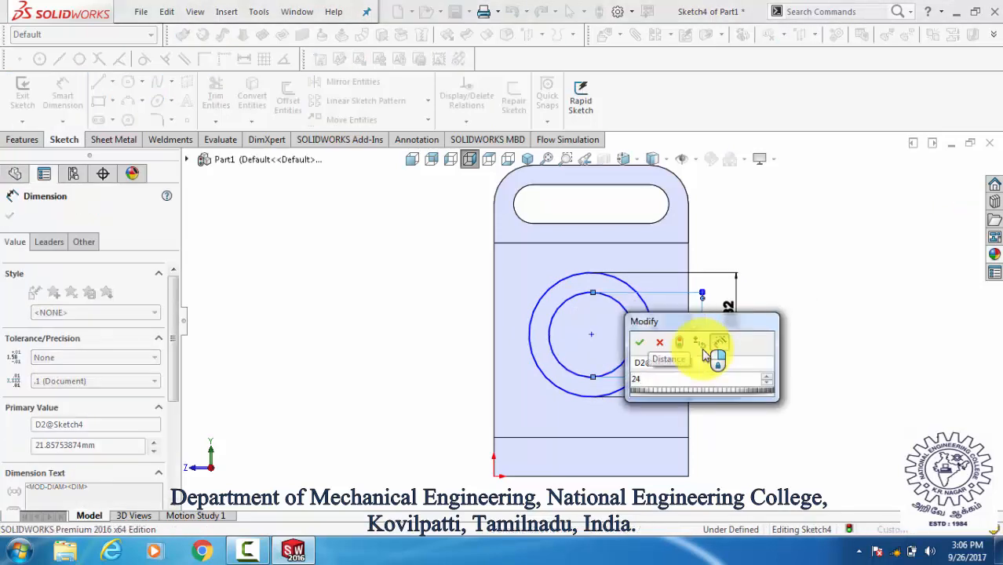
key(Return)
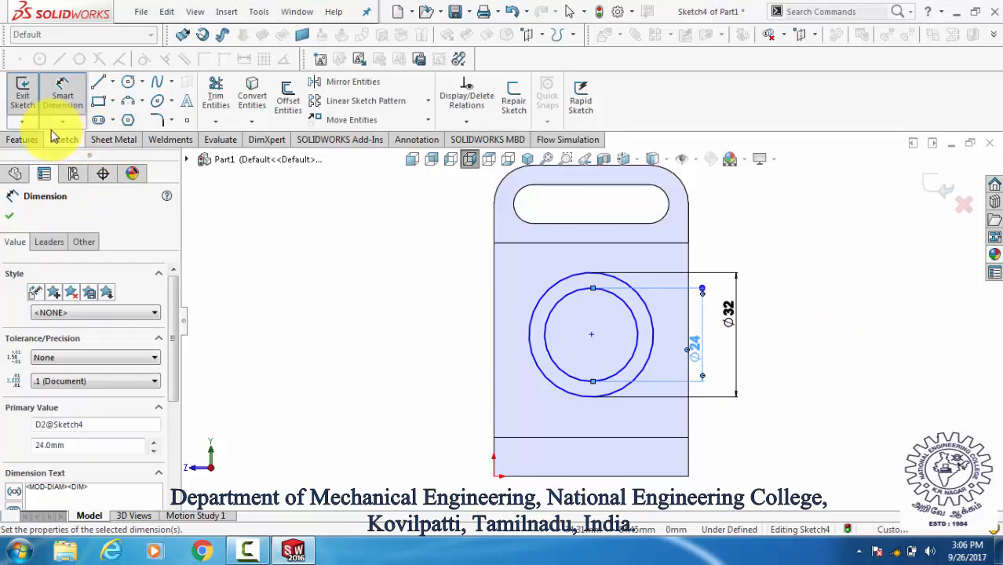
key(Escape)
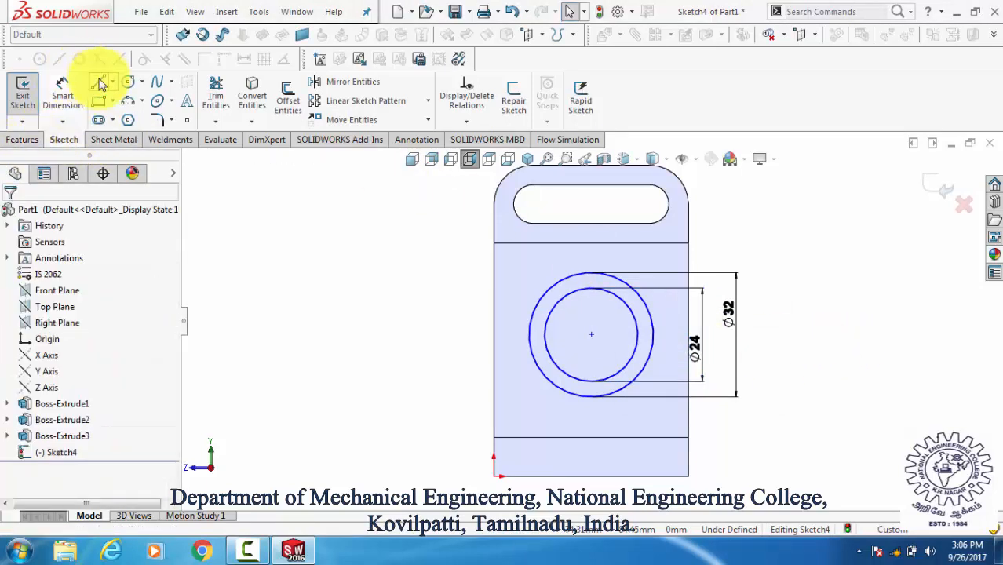
Sketch a vertical centreline about 40 mm long from inside the inner circle down to the midpoint of the plate's bottom edge
click(113, 82)
click(140, 116)
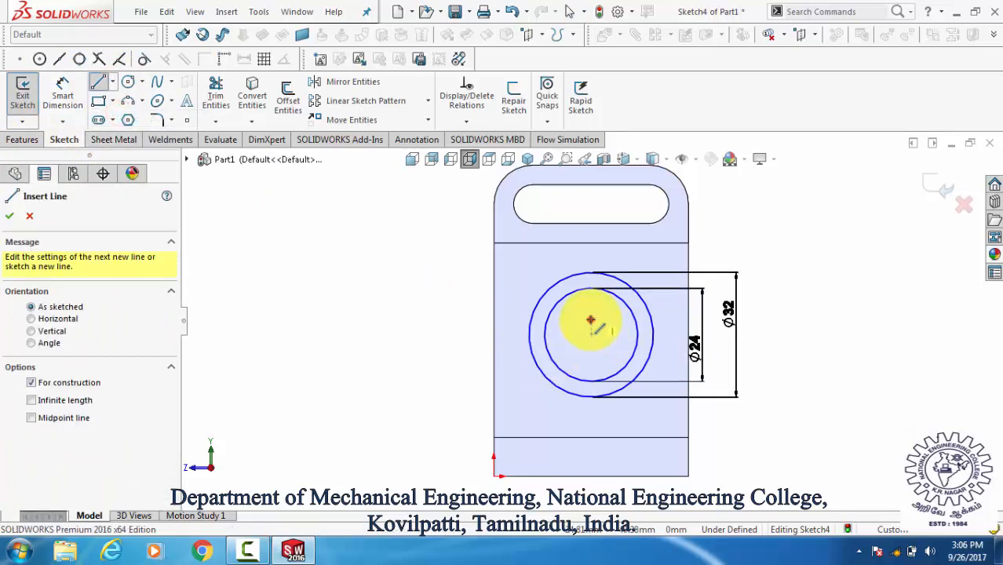
click(590, 321)
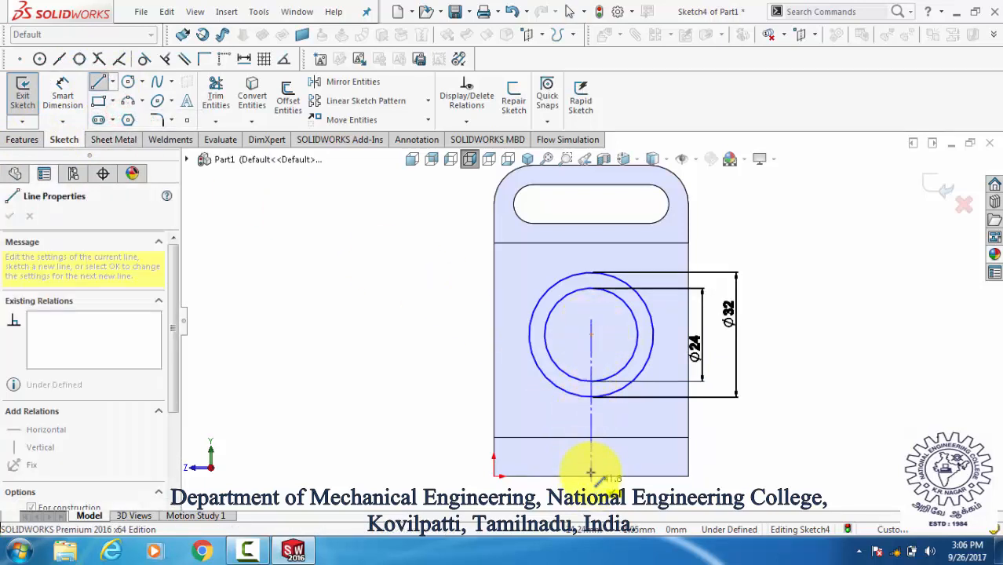
click(590, 476)
key(Escape)
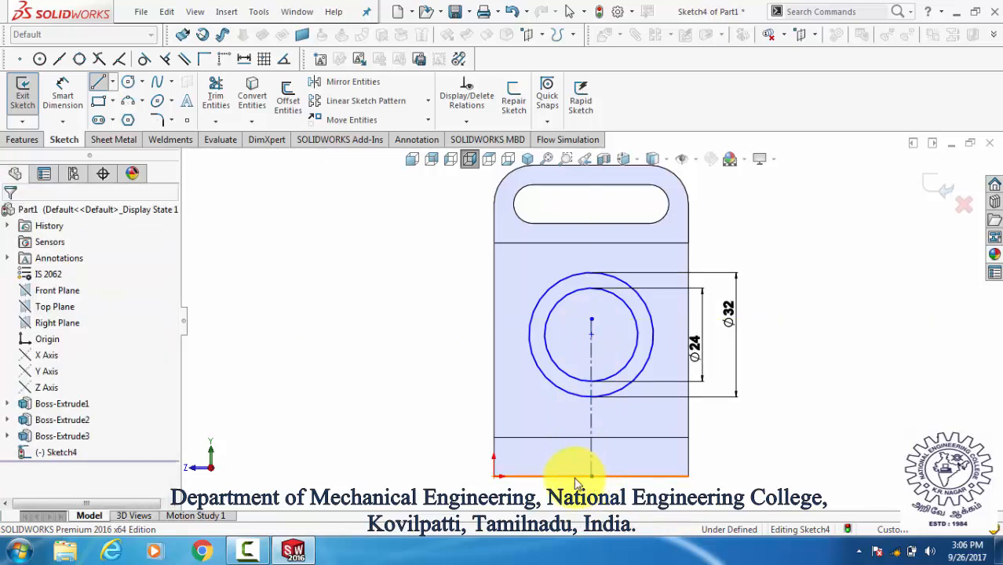
Sketch a vertical line about 11.5 mm long from the base plate's upper edge to the outer circle, on the origin side of the centreline
click(97, 82)
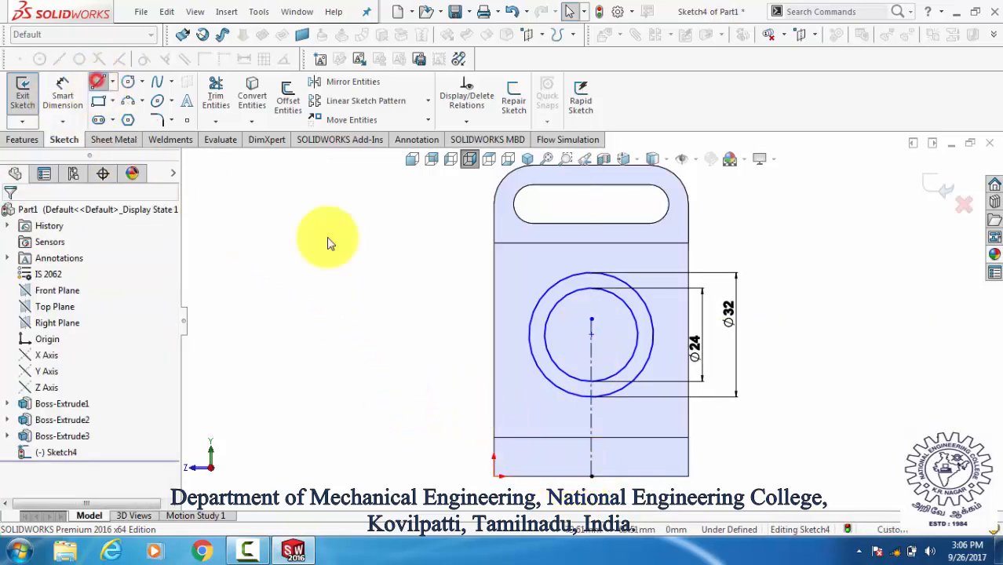
click(567, 436)
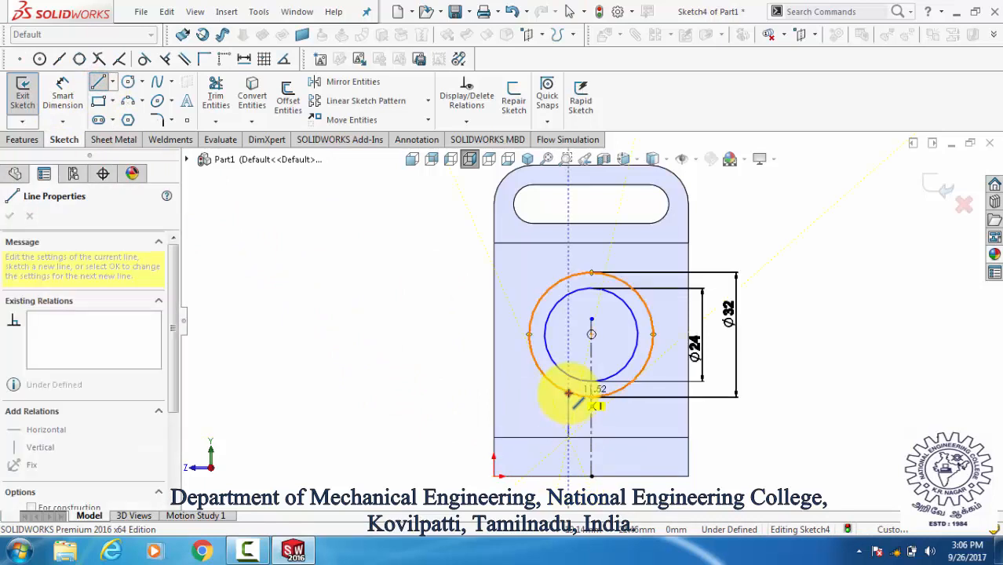
click(569, 392)
key(Escape)
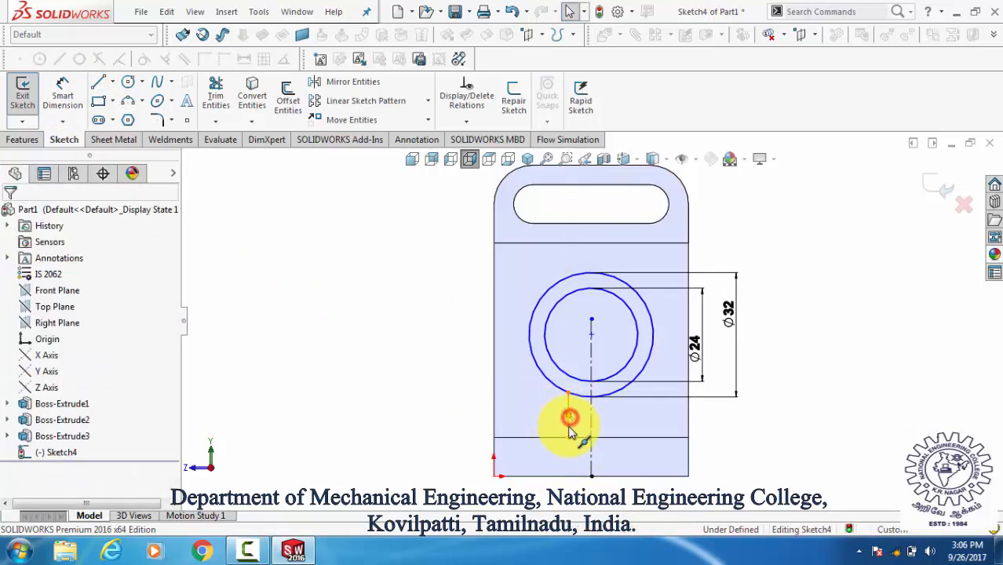
Mirror the short vertical line about the centreline, keeping the original and leaving its midpoint out of the mirrored entities
click(569, 417)
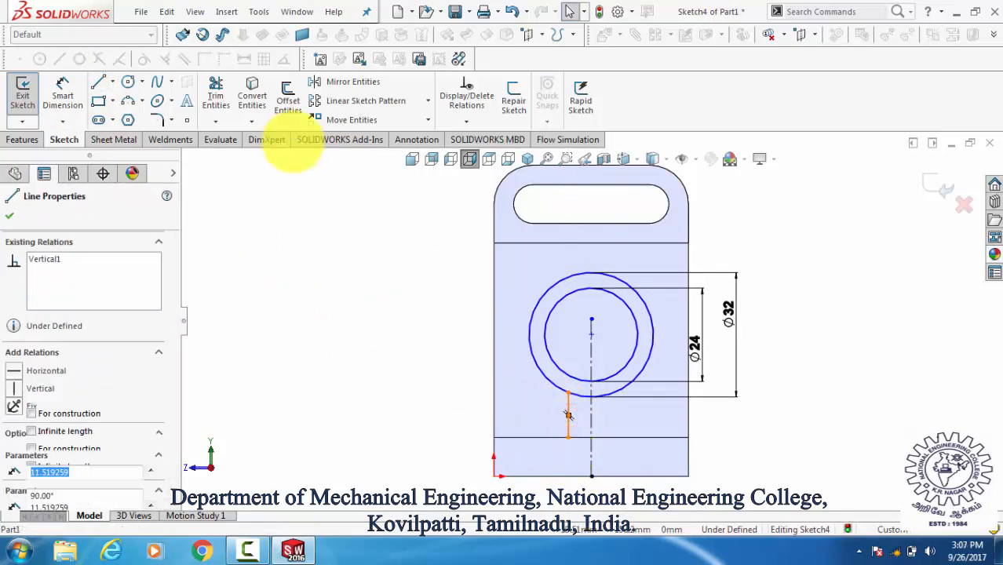
click(315, 85)
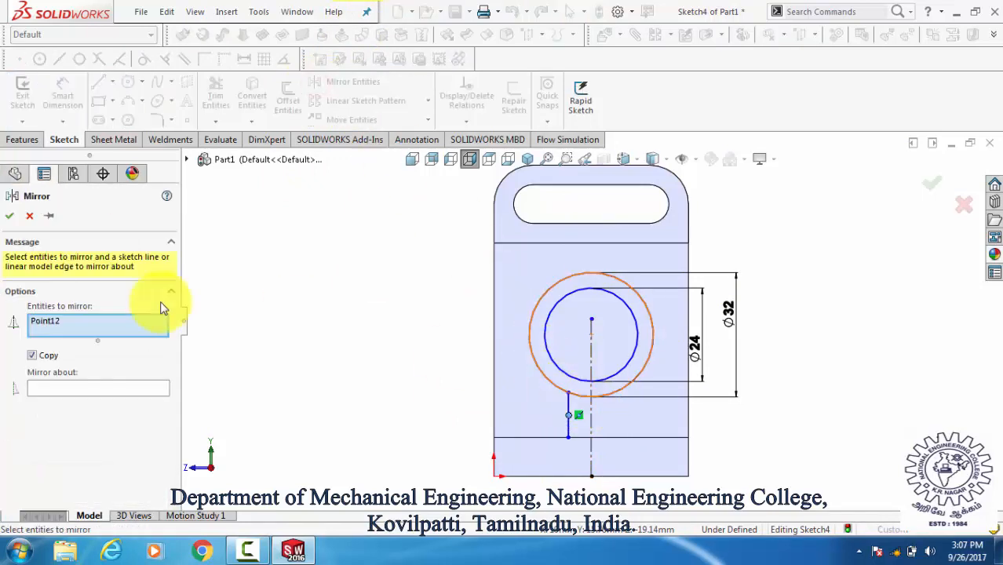
click(110, 391)
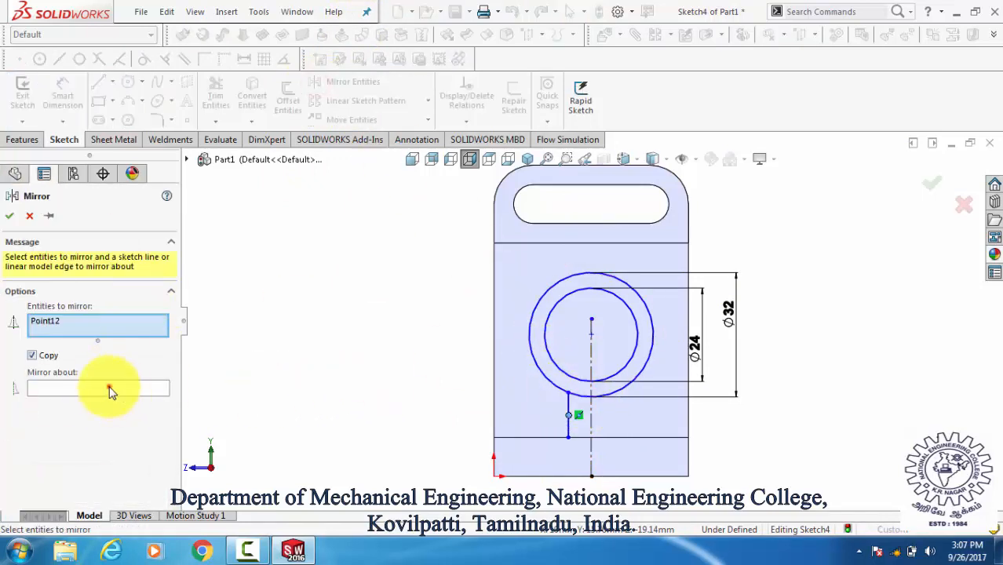
click(593, 359)
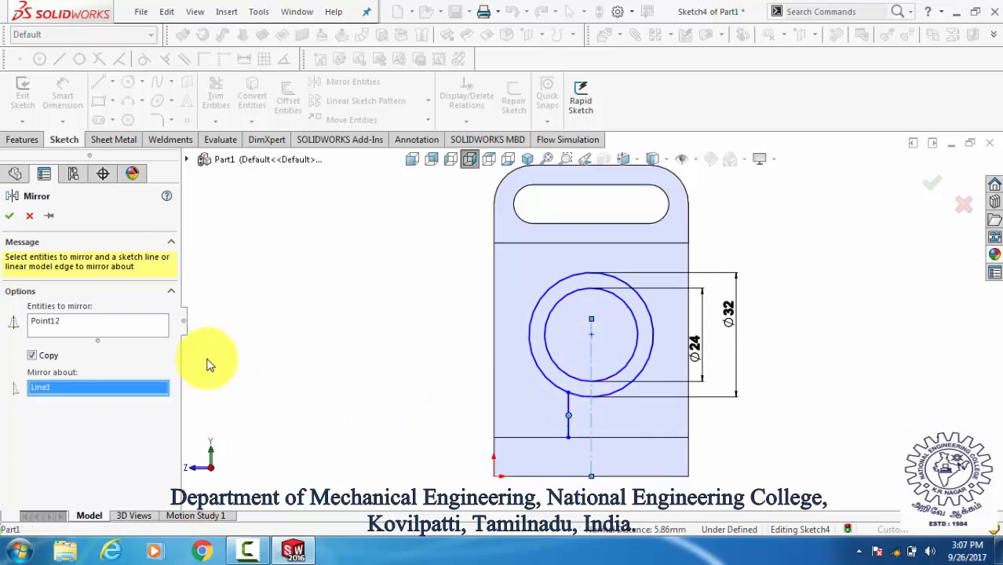
click(375, 354)
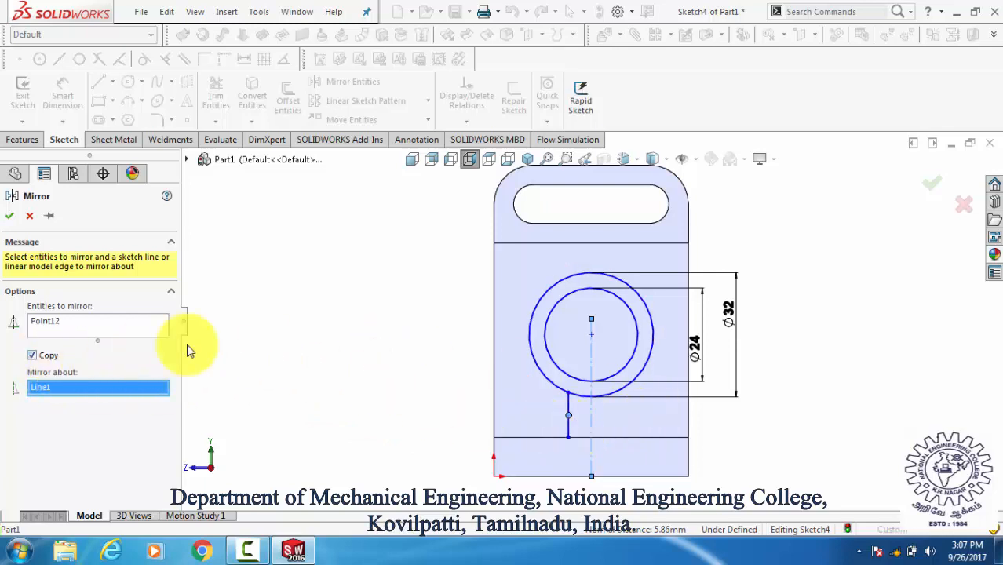
click(92, 320)
key(Delete)
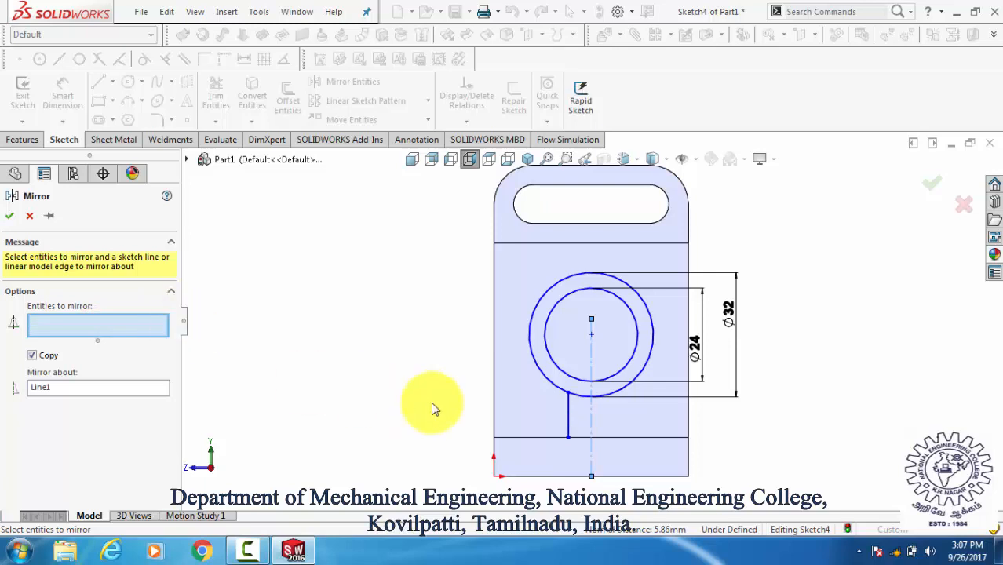
click(569, 420)
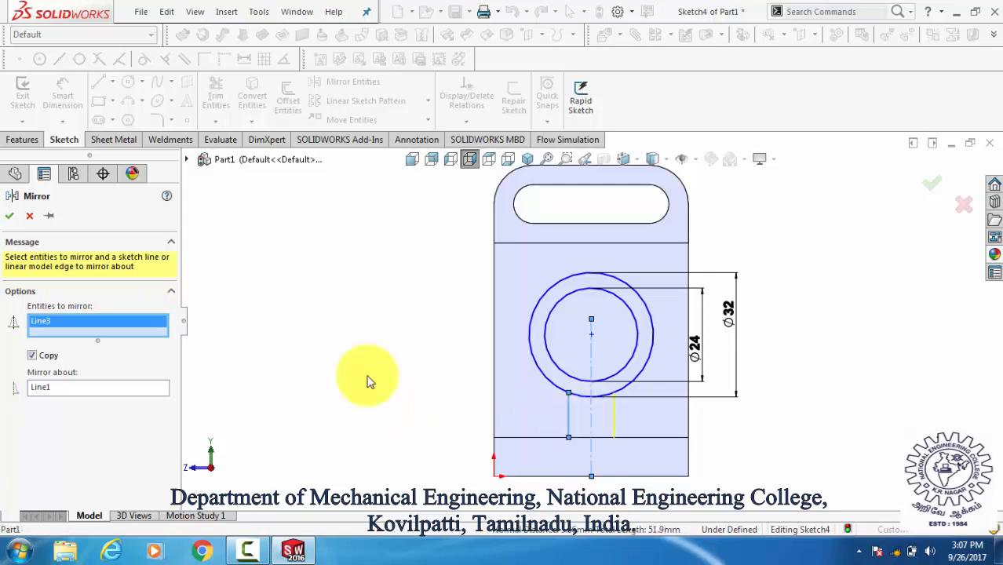
click(8, 220)
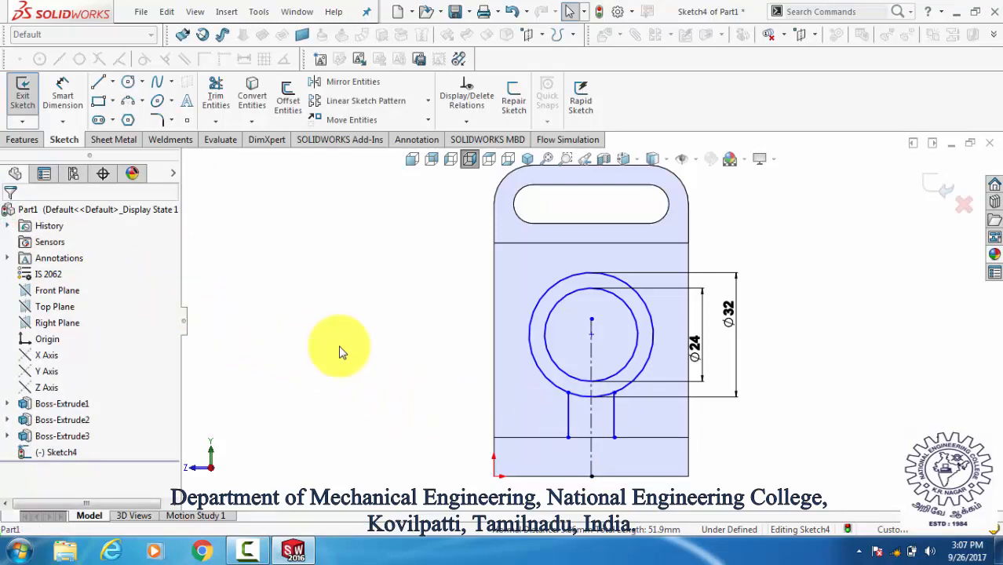
Dimension the distance between the centreline and the original short vertical line to 4 mm
click(63, 94)
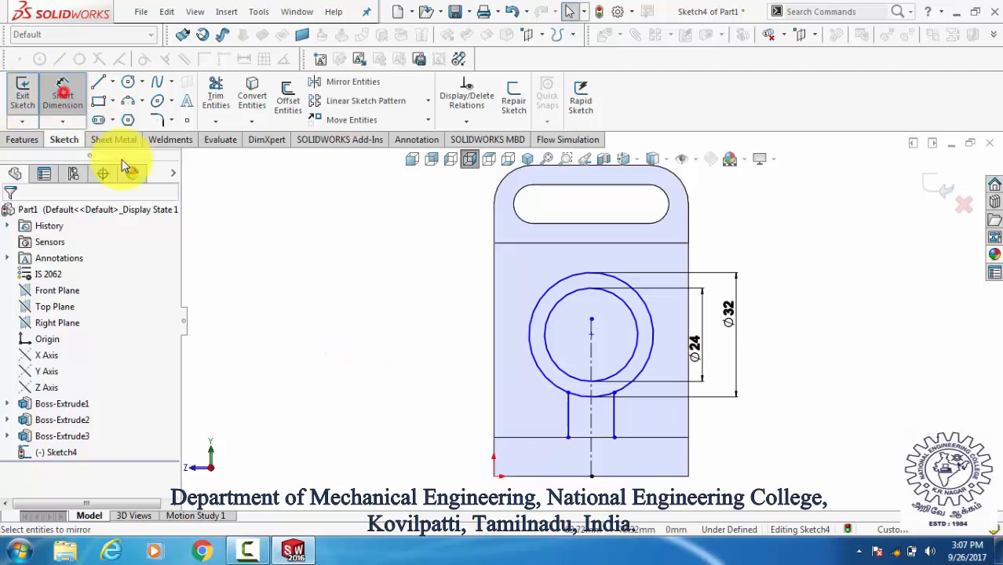
click(591, 430)
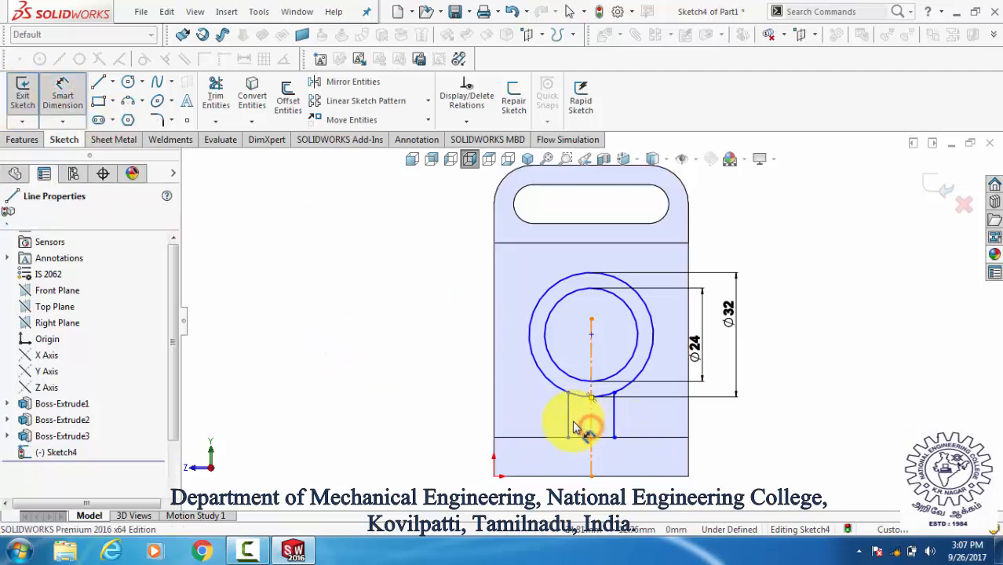
click(569, 424)
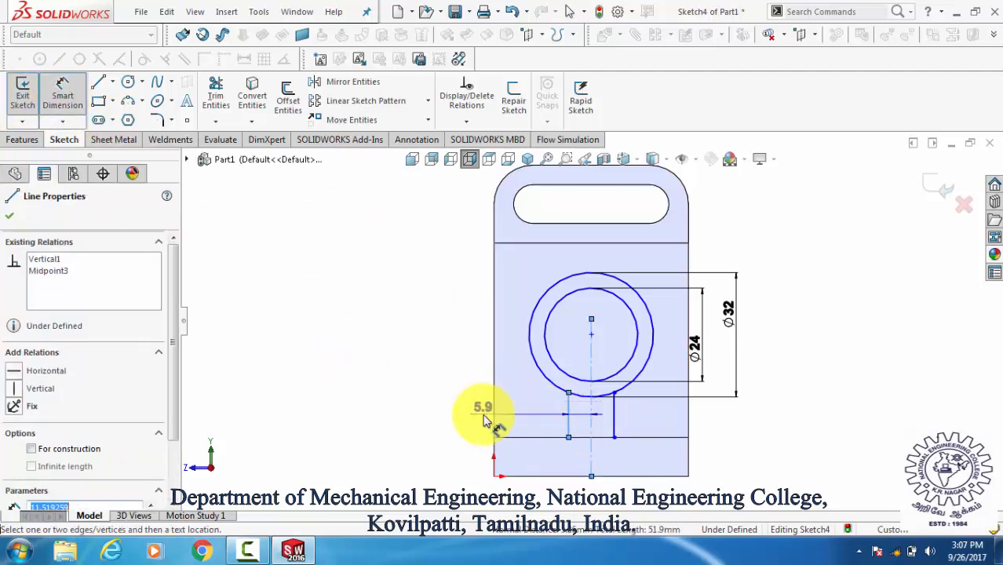
click(468, 420)
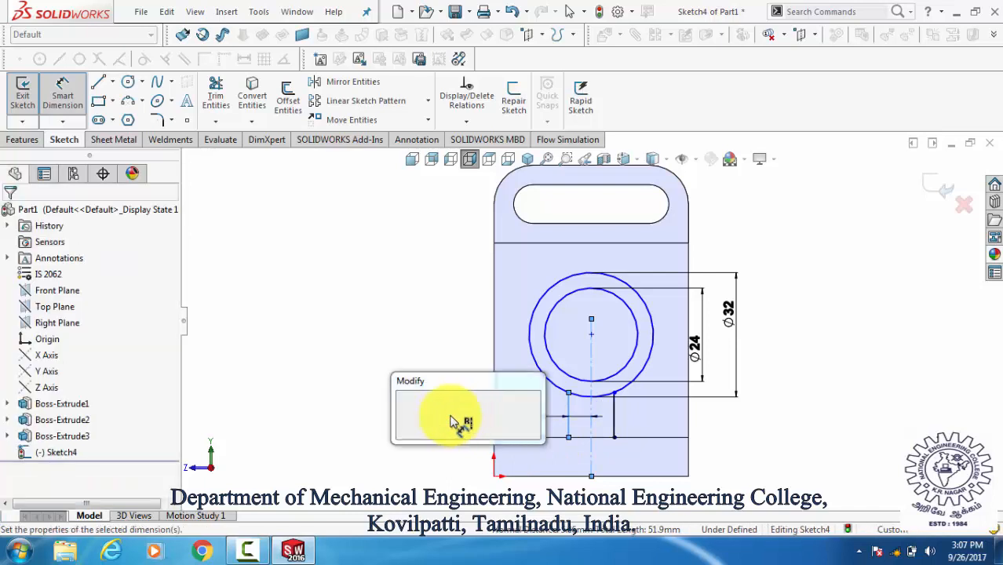
text(4)
key(Return)
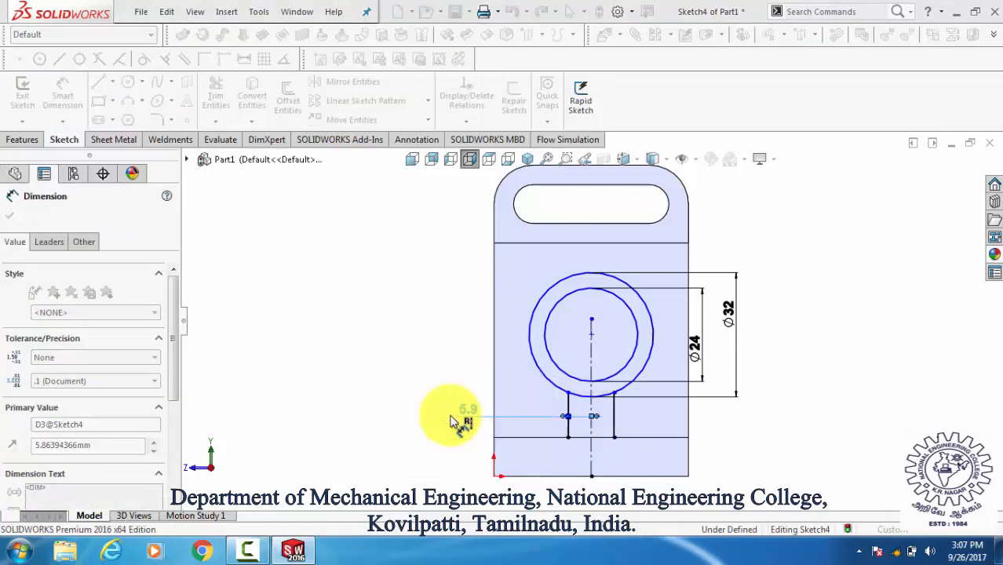
key(Escape)
Add a Coincident relation between the circles' centre point and the vertical centreline
click(598, 335)
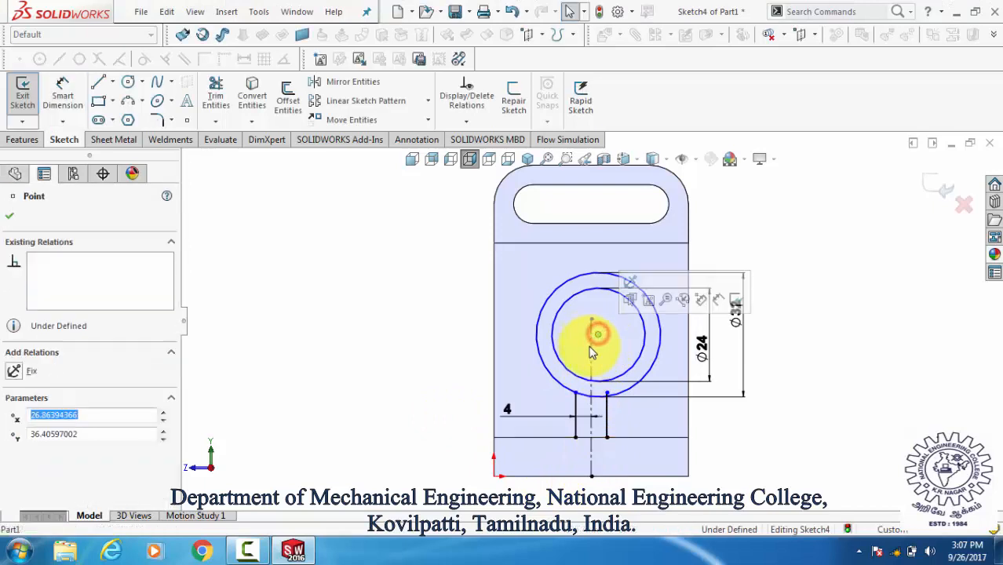
ctrl+click(591, 353)
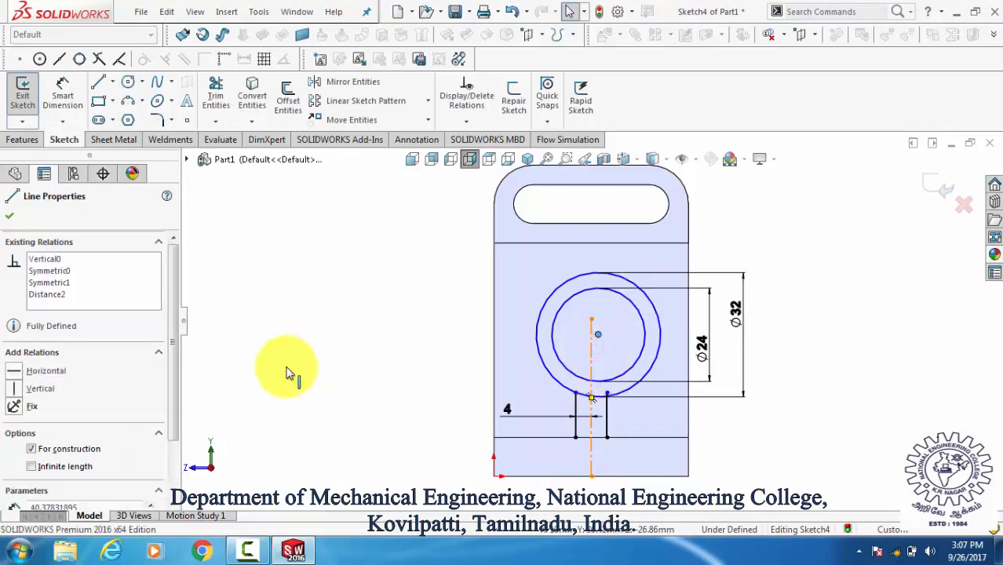
click(43, 385)
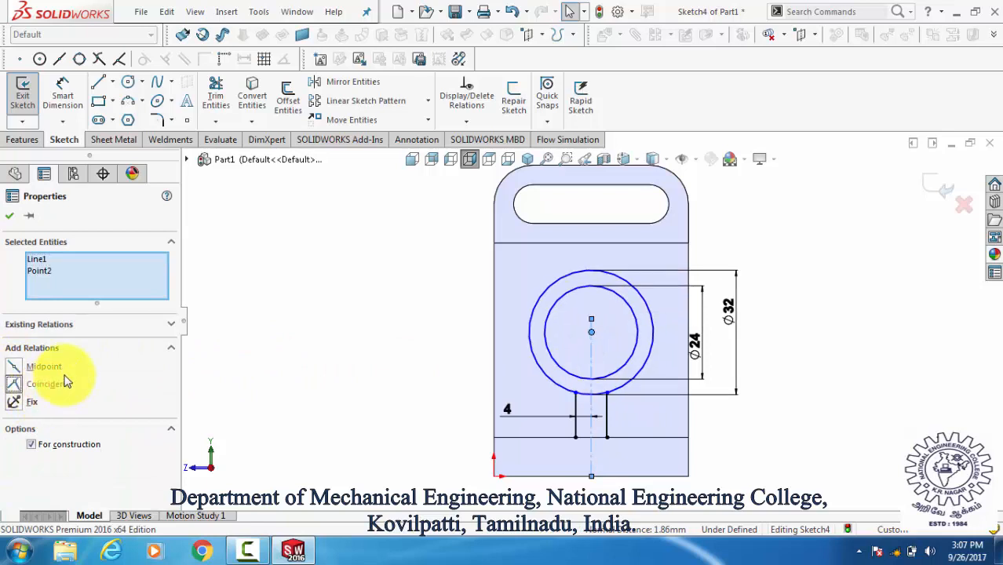
click(10, 217)
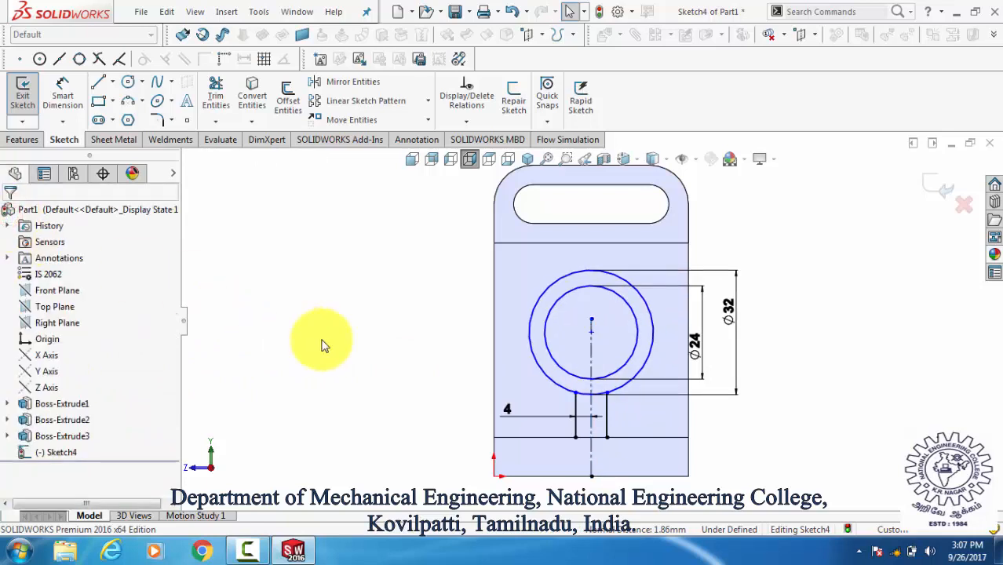
Dimension the vertical distance between the circles' centre and the base plate's upper edge to 30 mm
click(61, 92)
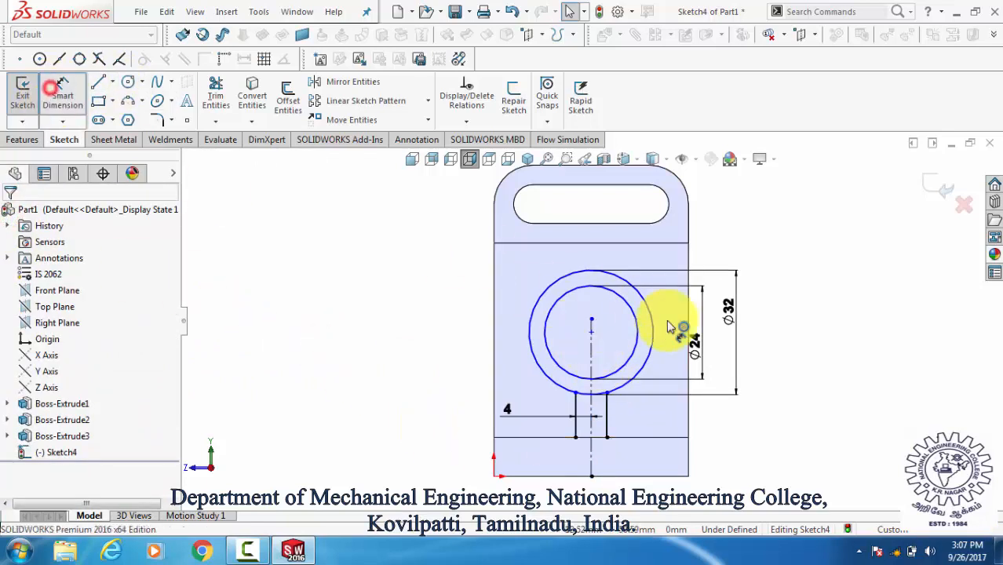
click(593, 335)
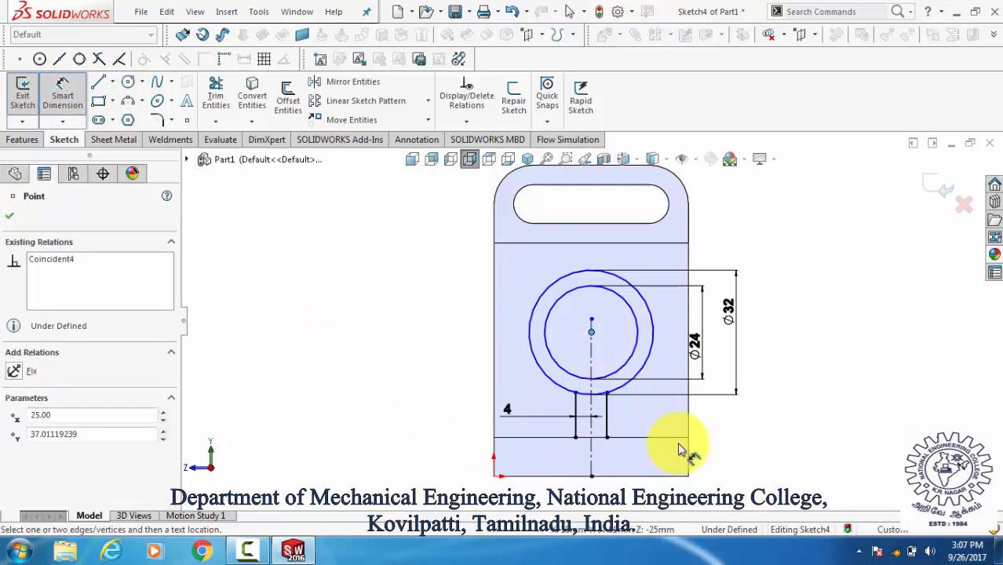
click(685, 442)
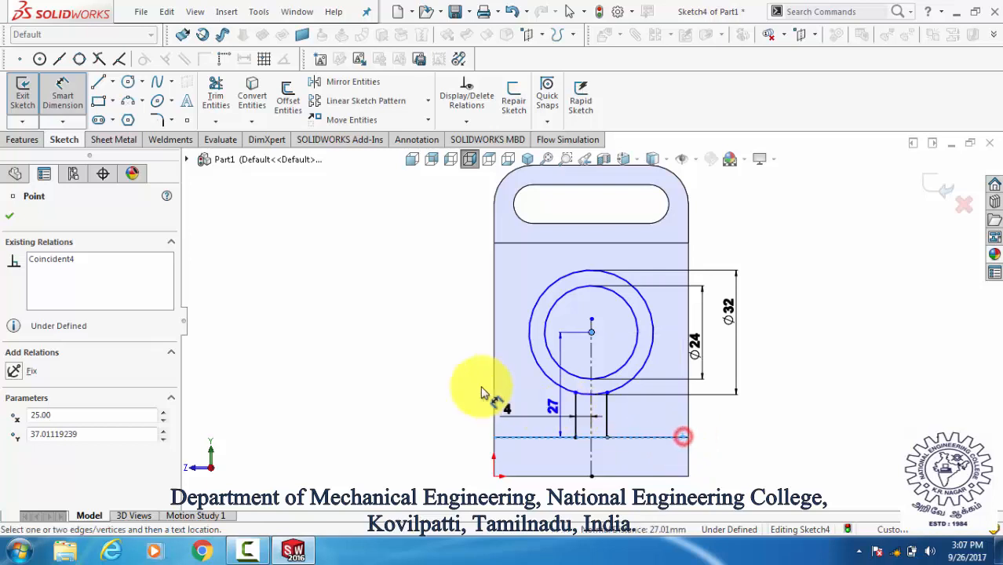
click(442, 386)
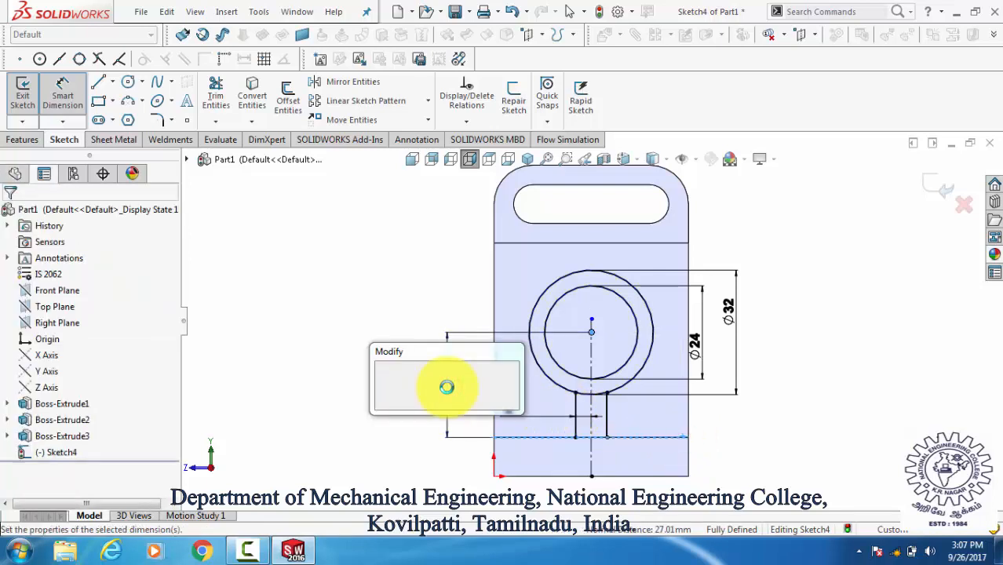
text(30)
key(Return)
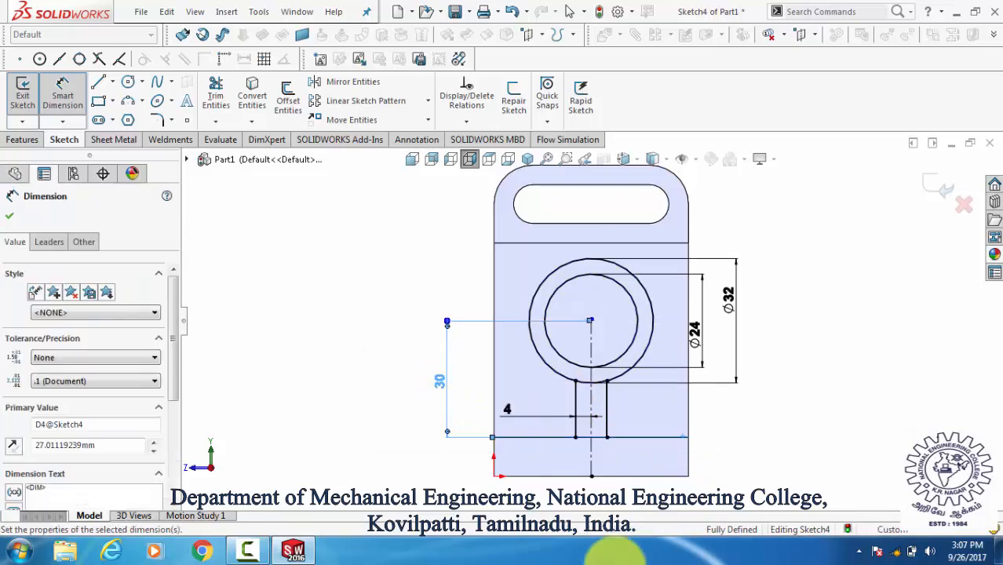
Trim the outer circle's arc between the two vertical lines and fillet both line-to-circle corners with a 2 mm radius
click(214, 106)
scroll(600, 392, down, 3)
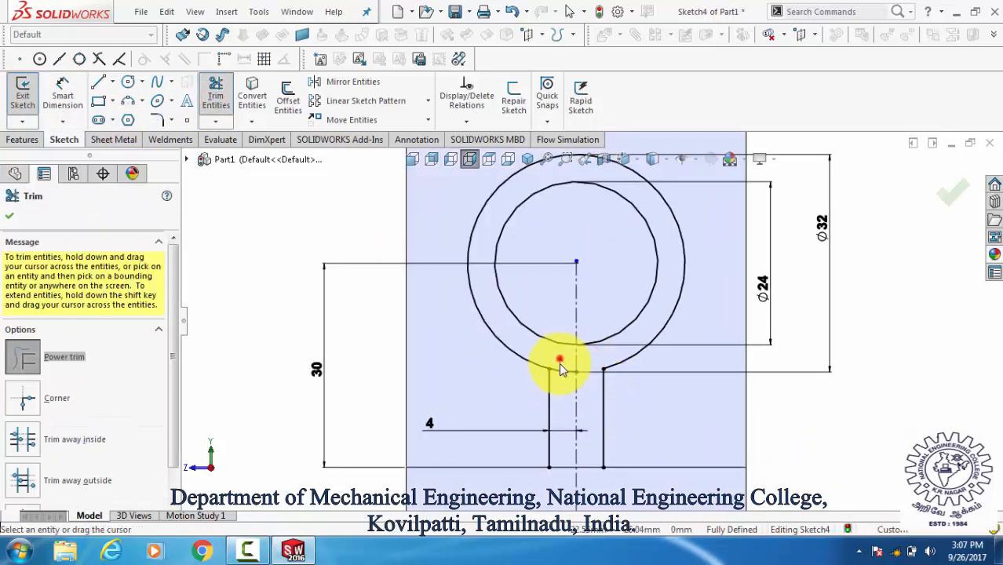
click(163, 121)
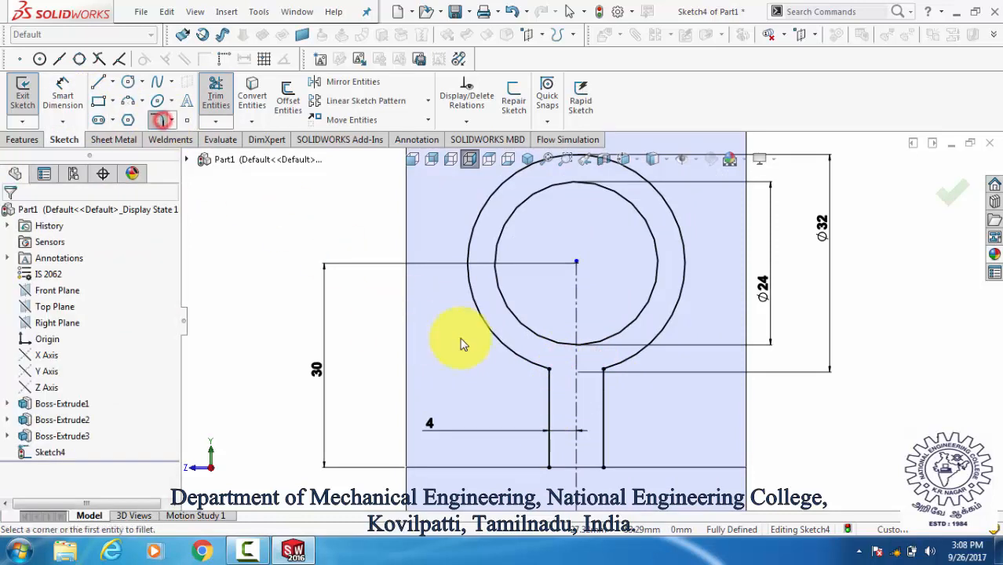
click(550, 370)
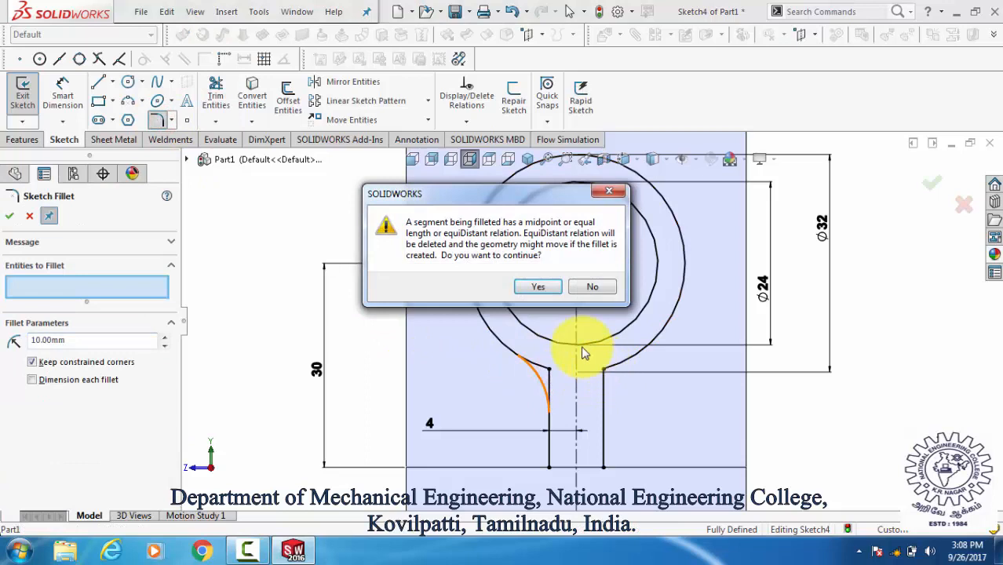
click(543, 291)
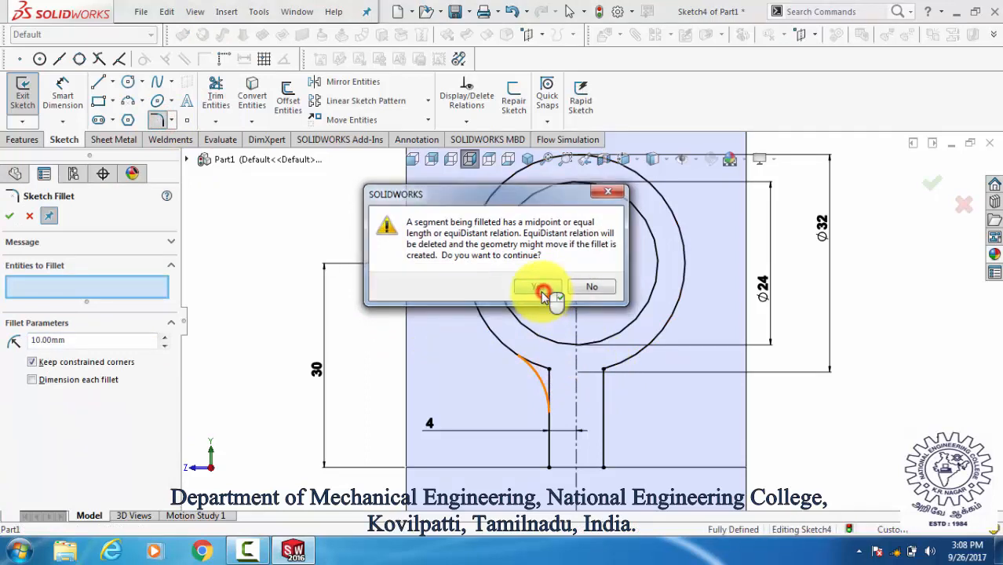
click(603, 370)
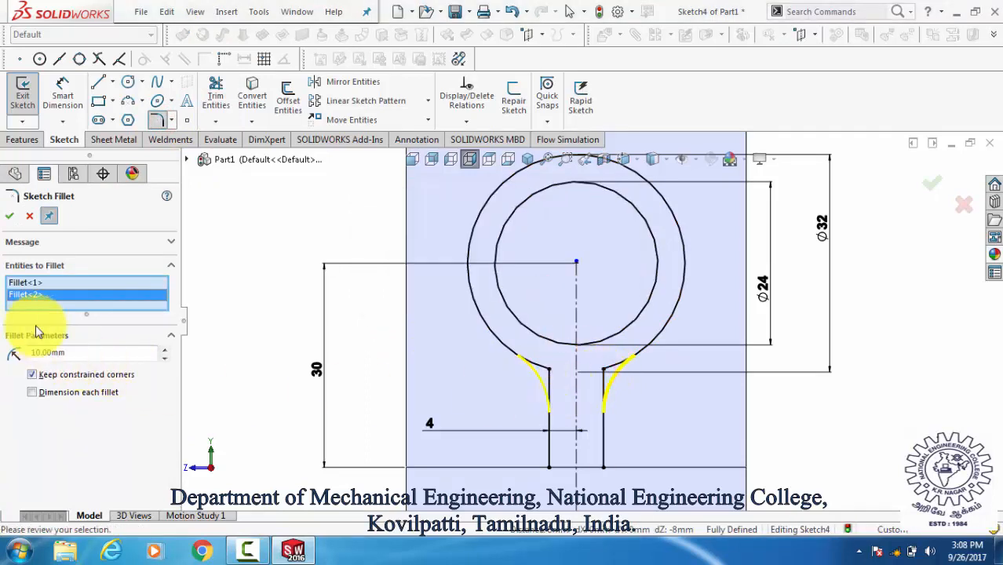
text(2)
key(Return)
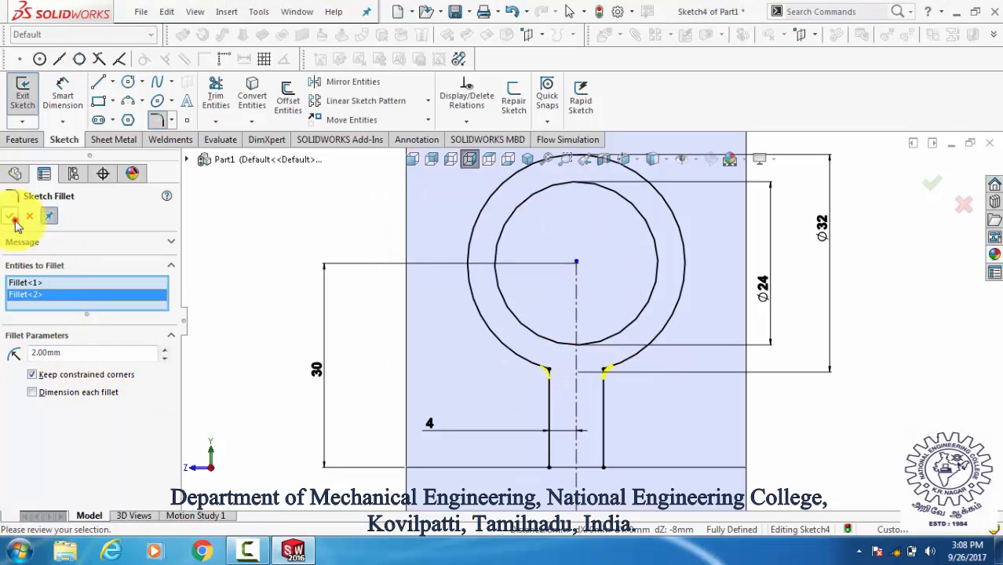
click(10, 218)
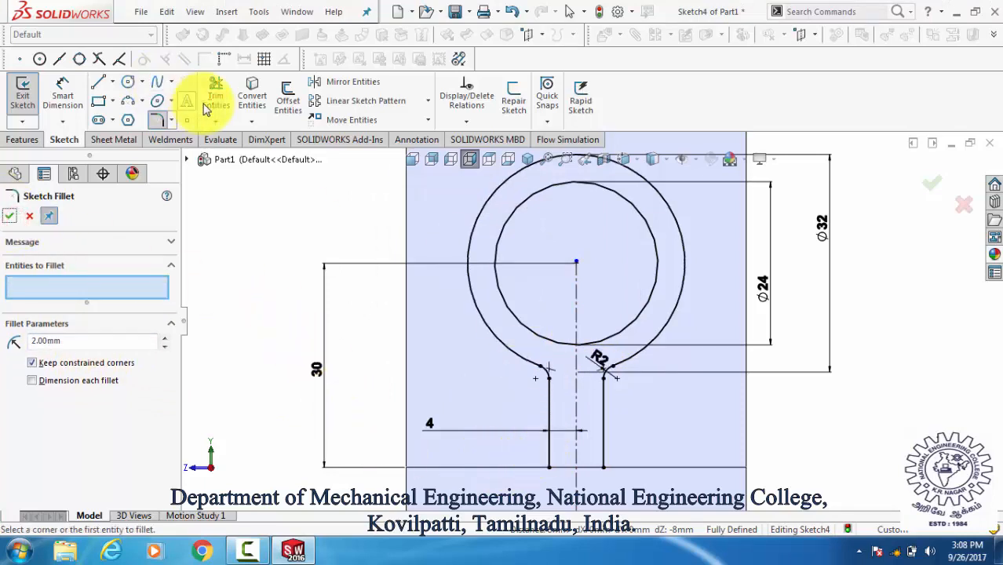
Convert the base plate's upper edge into the sketch and trim away its portions outside the two vertical lines
click(251, 95)
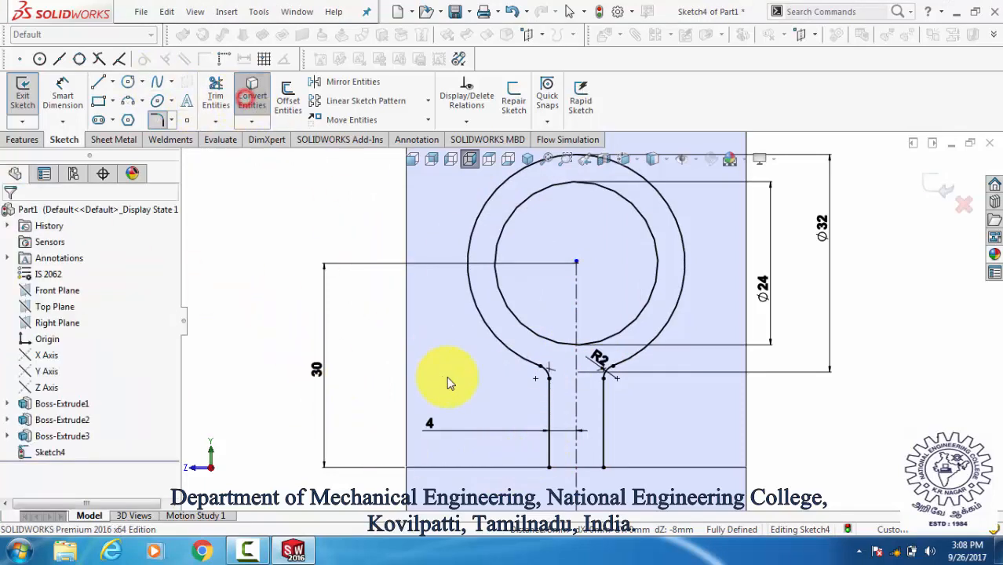
click(486, 468)
click(9, 217)
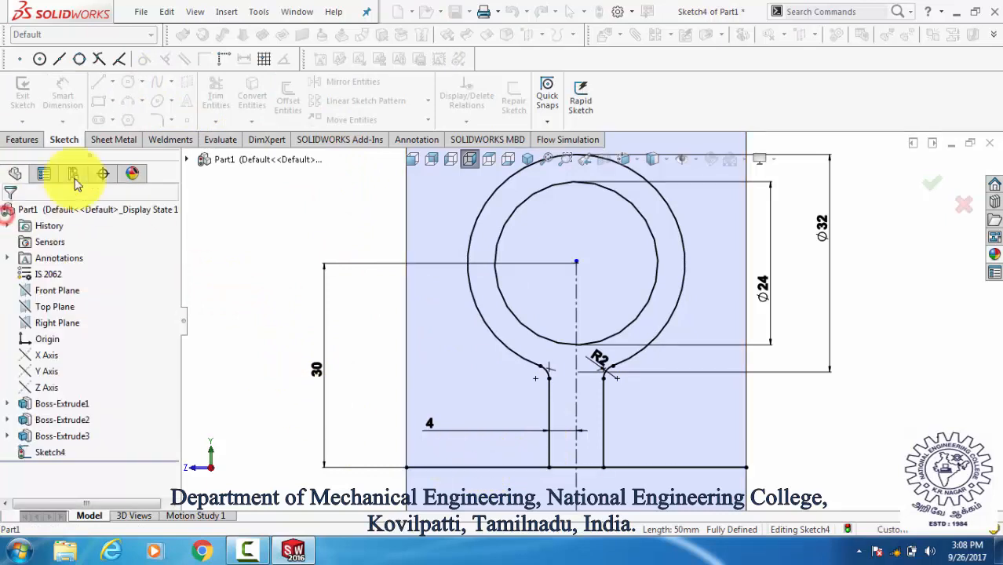
click(216, 94)
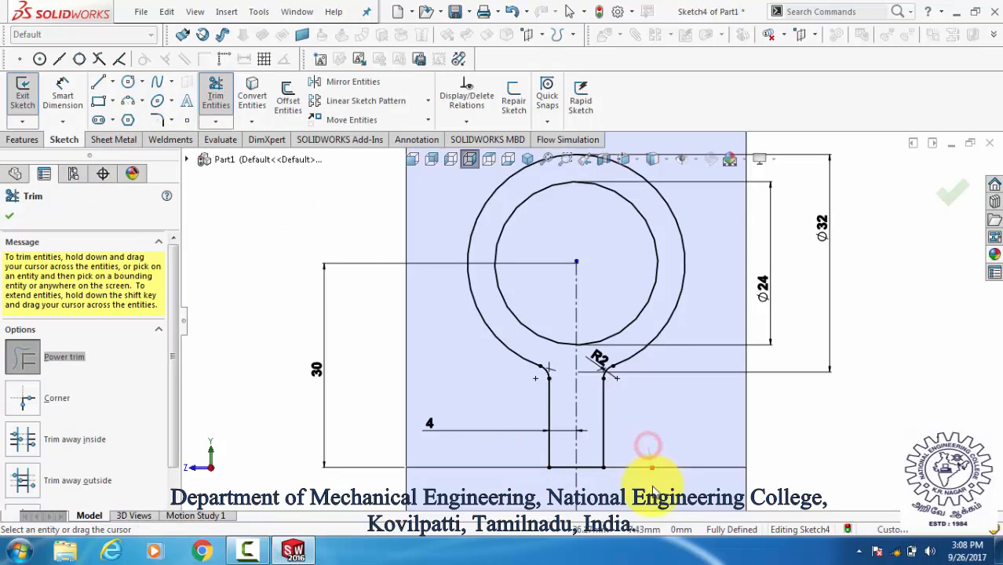
scroll(639, 452, up, 3)
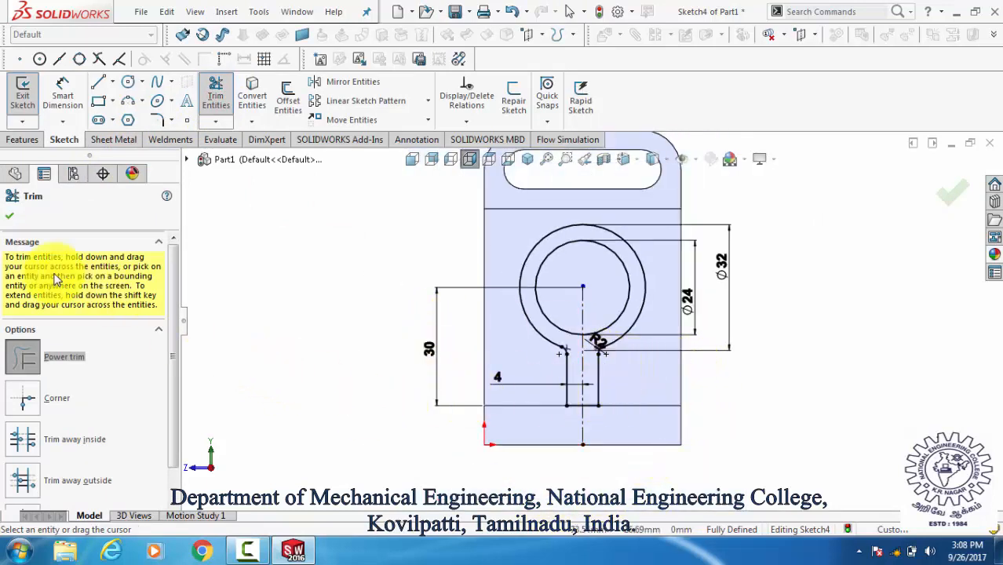
click(7, 220)
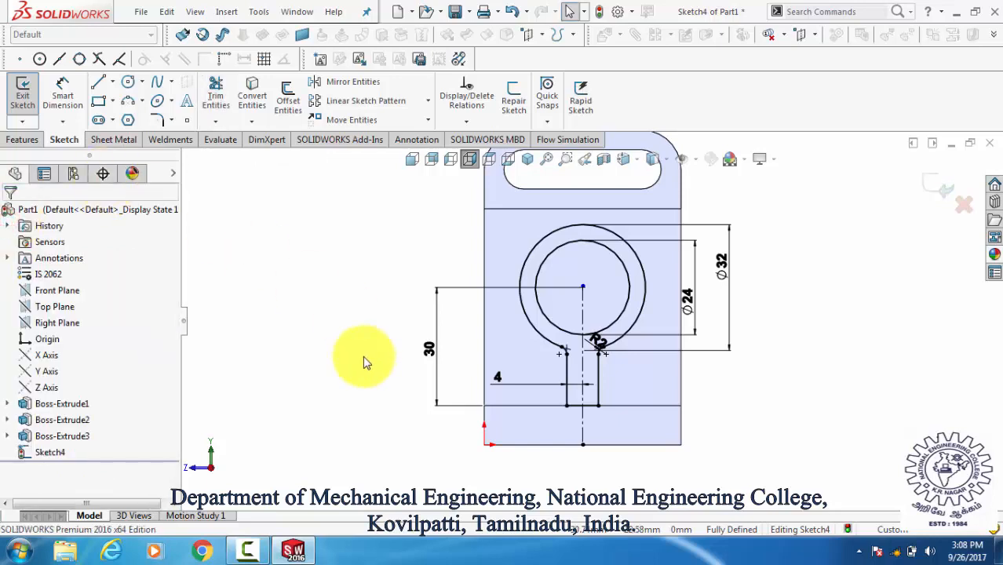
Extrude the ring and rib profile 10 mm as a blind boss, merged with the bracket
middle_drag(412, 391, 420, 412)
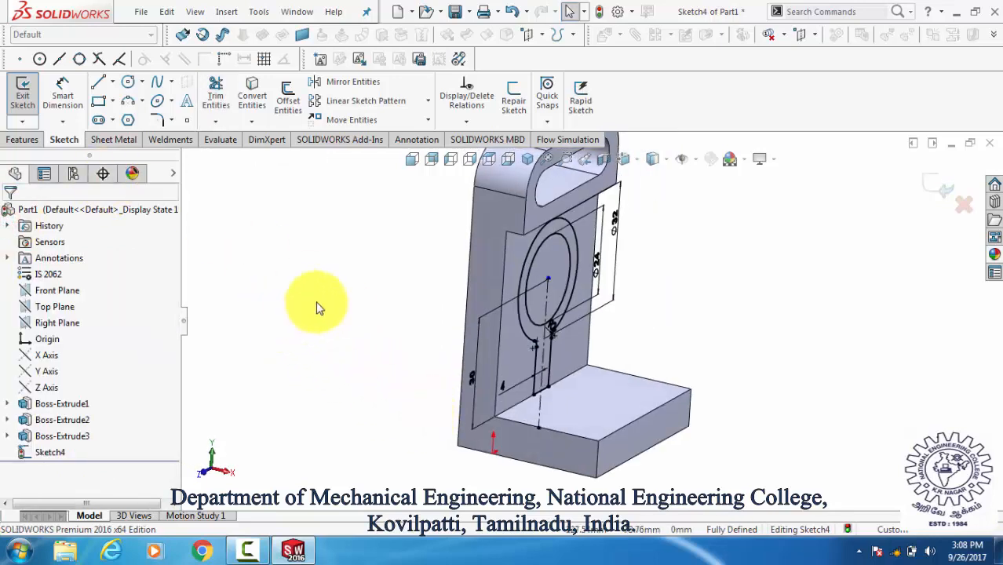
click(24, 143)
click(30, 98)
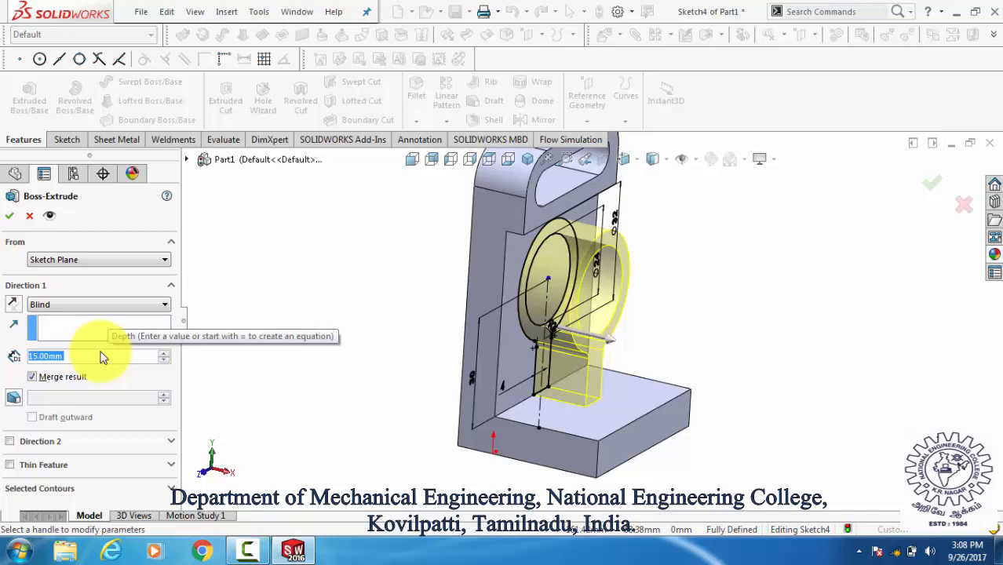
text(10)
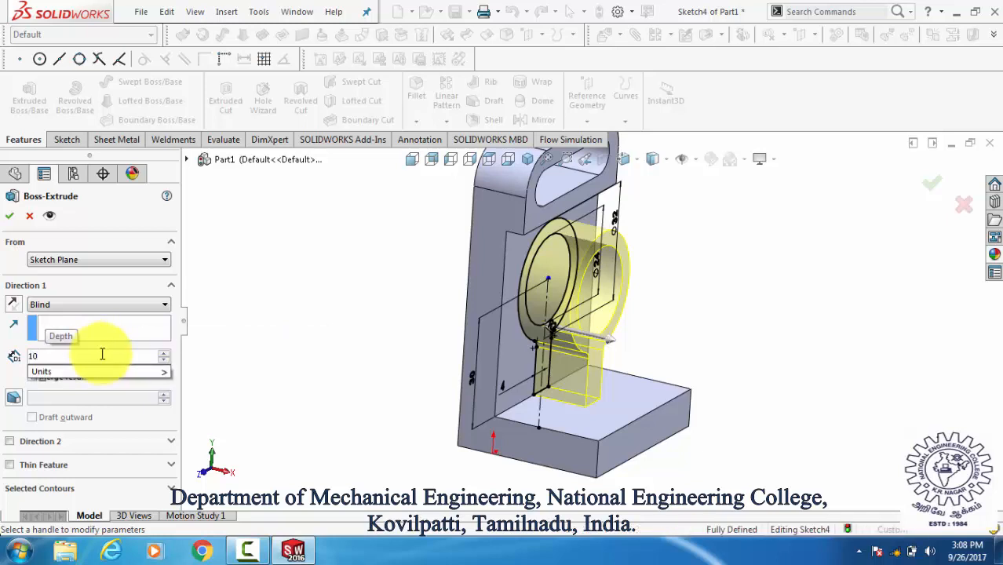
click(10, 216)
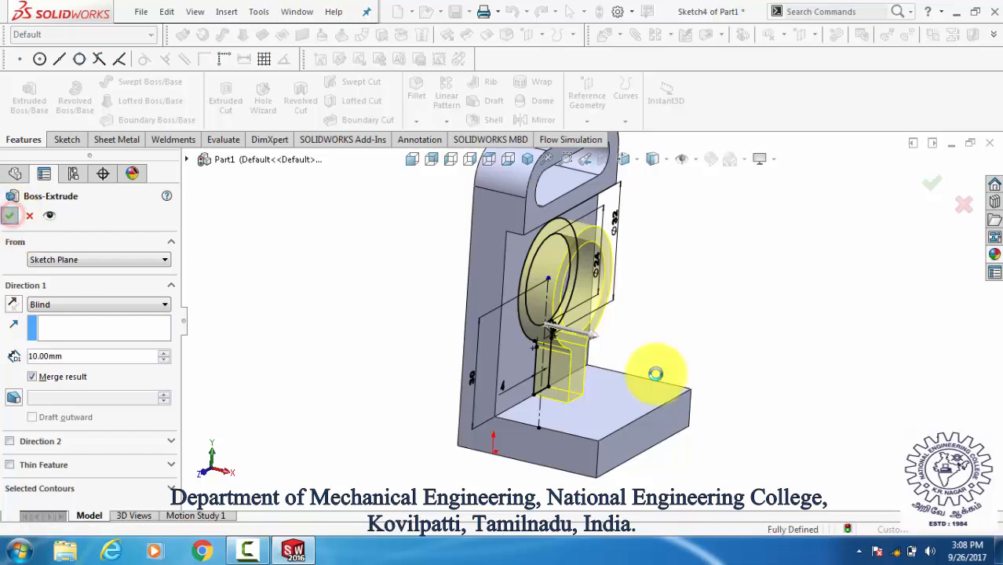
Sketch two vertically aligned circles on the base plate's top face, the one farther from the origin about 3.8 mm in radius and the other slightly larger
click(623, 403)
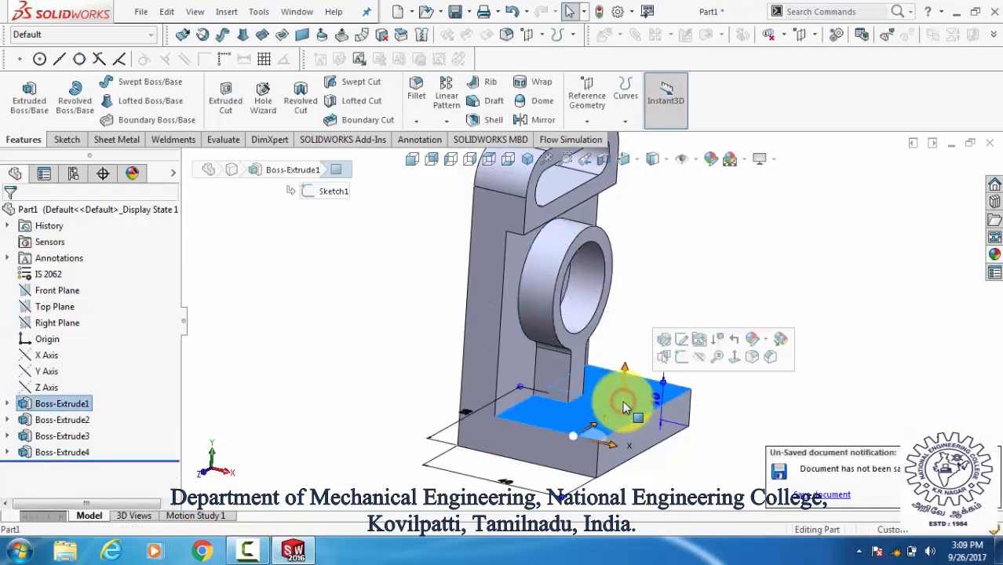
click(67, 139)
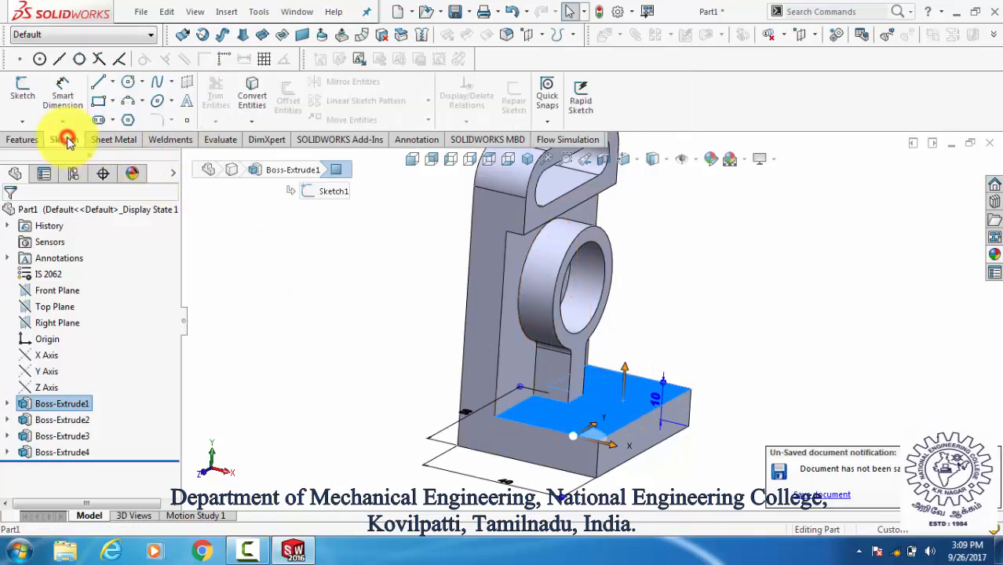
click(126, 82)
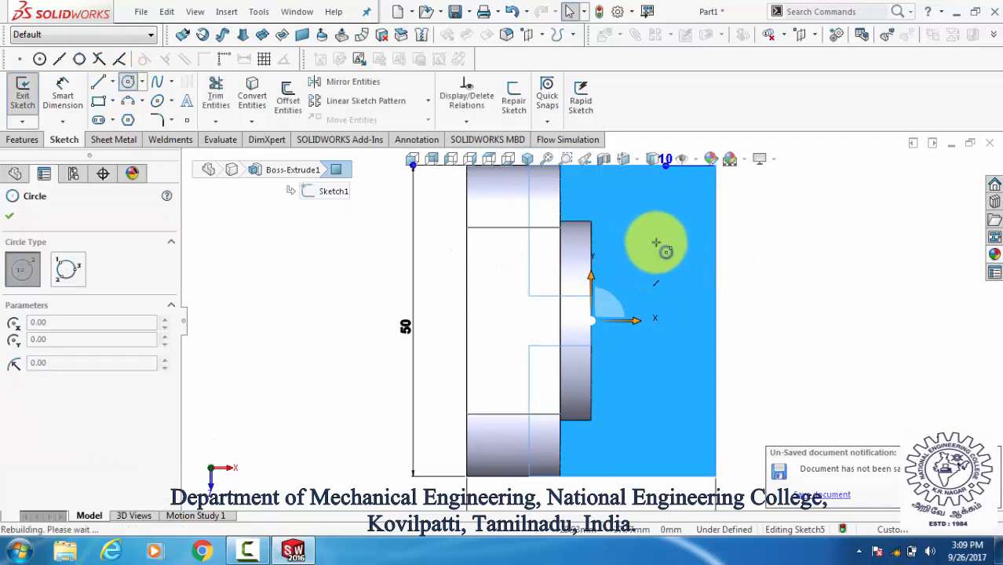
click(655, 226)
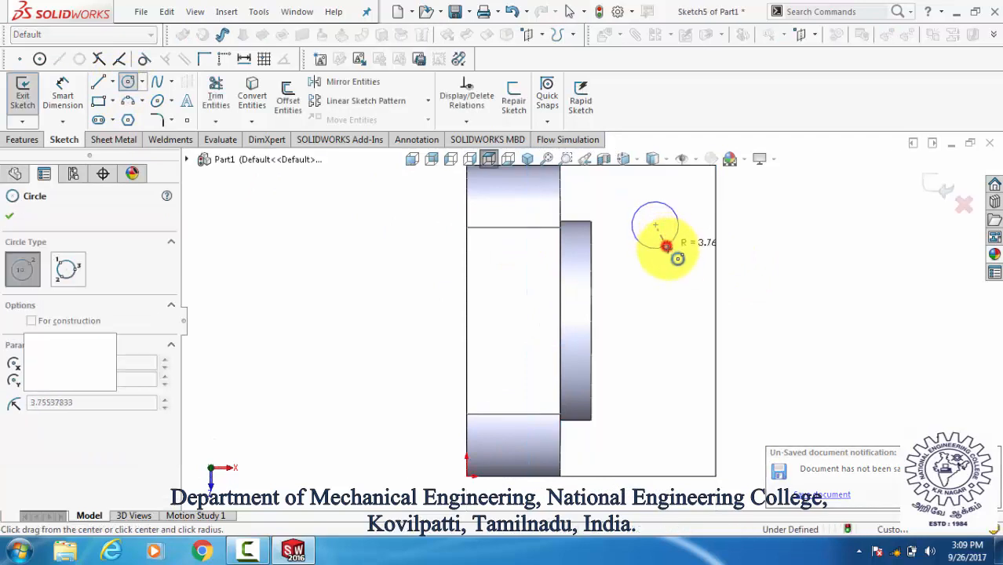
click(664, 246)
click(652, 409)
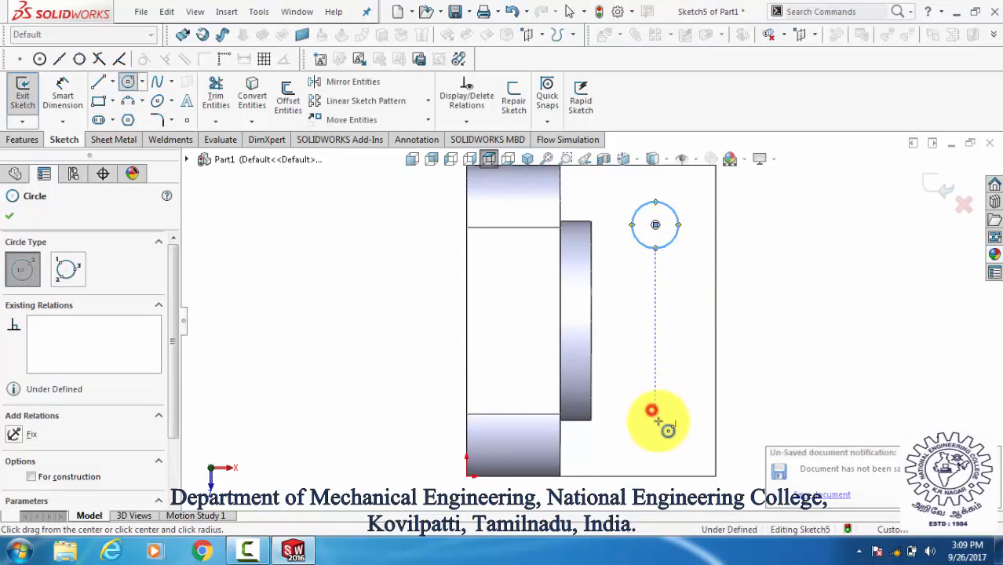
click(667, 437)
key(Escape)
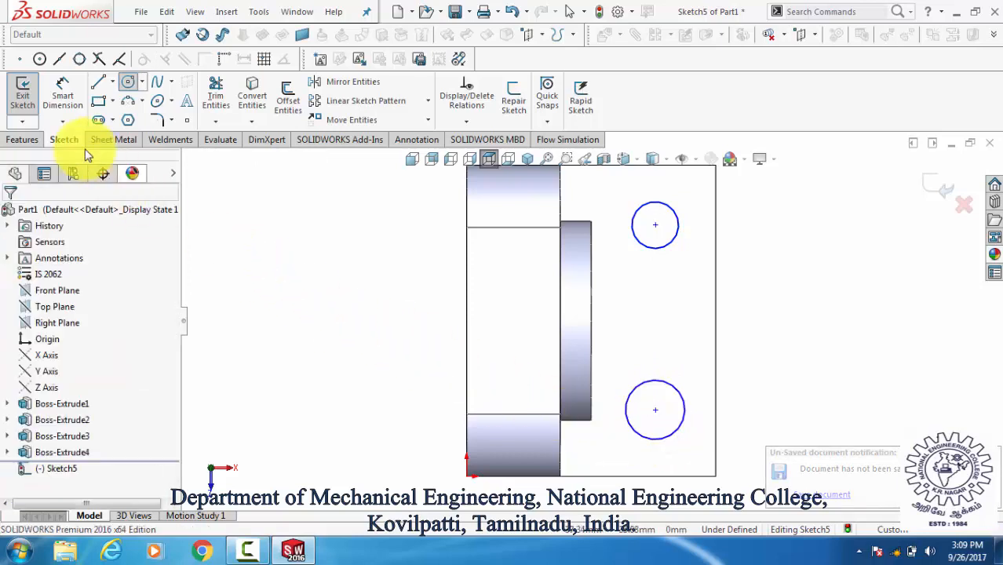
Dimension the diameter of the circle farther from the origin to 10 mm
click(62, 90)
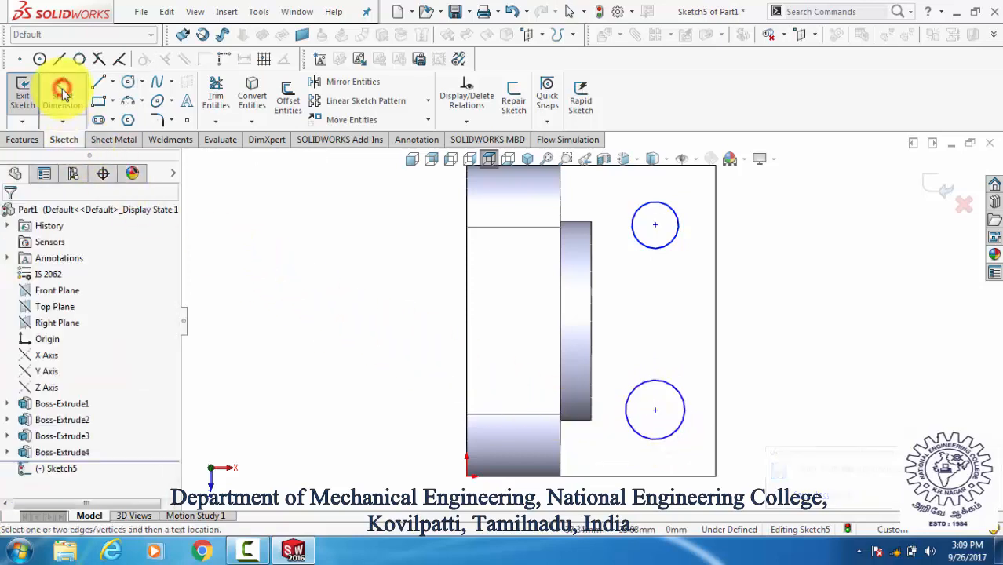
click(678, 227)
click(756, 227)
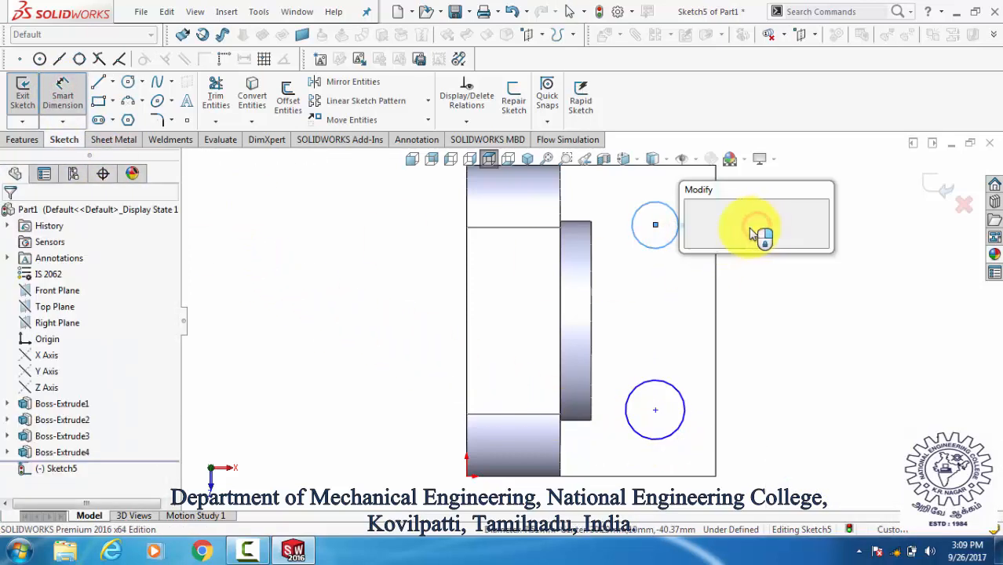
text(10)
key(Return)
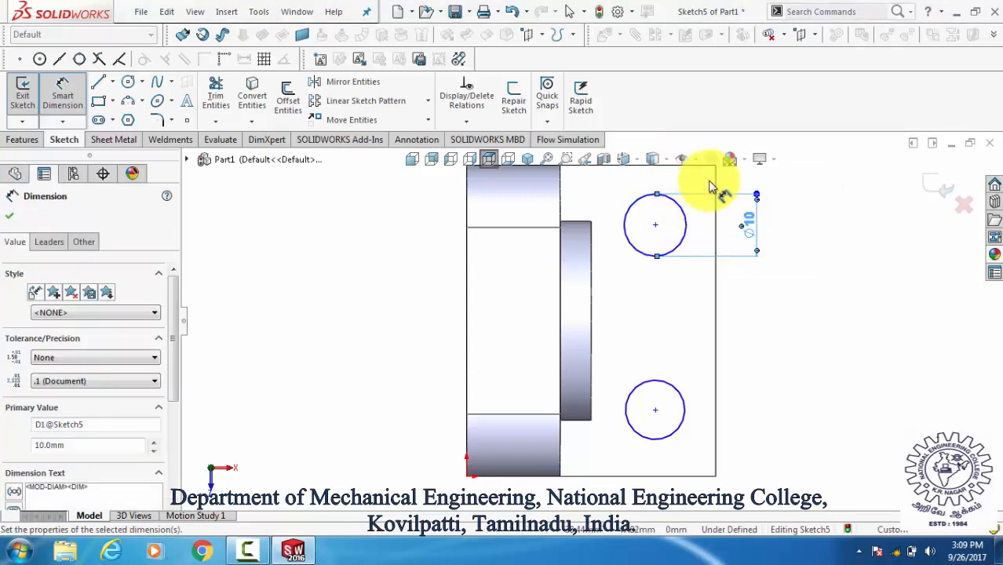
Dimension the distance from the 10 mm circle's centre to the base plate's nearest side edge, parallel to the X axis, to 10 mm
scroll(708, 186, up, 1)
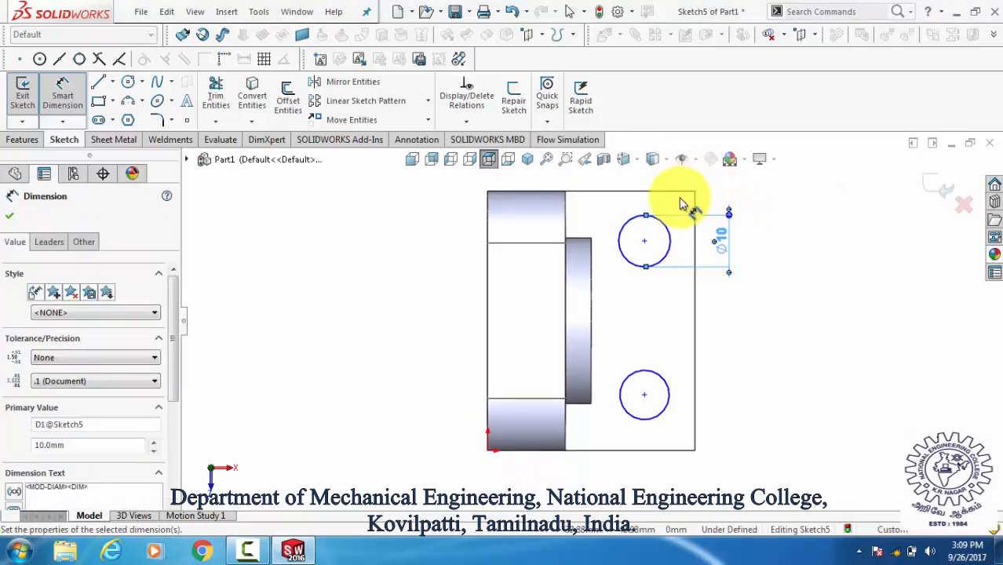
click(645, 241)
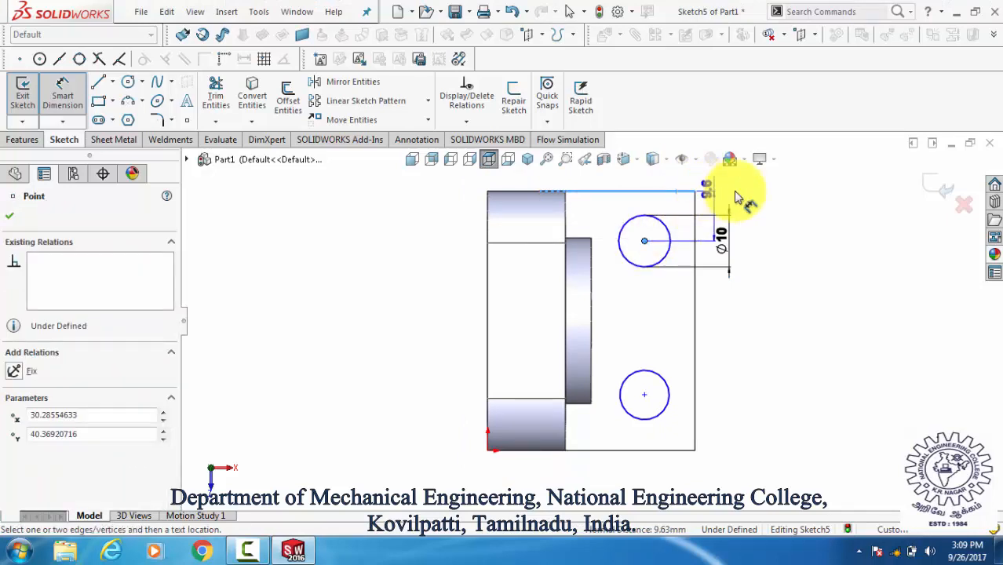
click(771, 210)
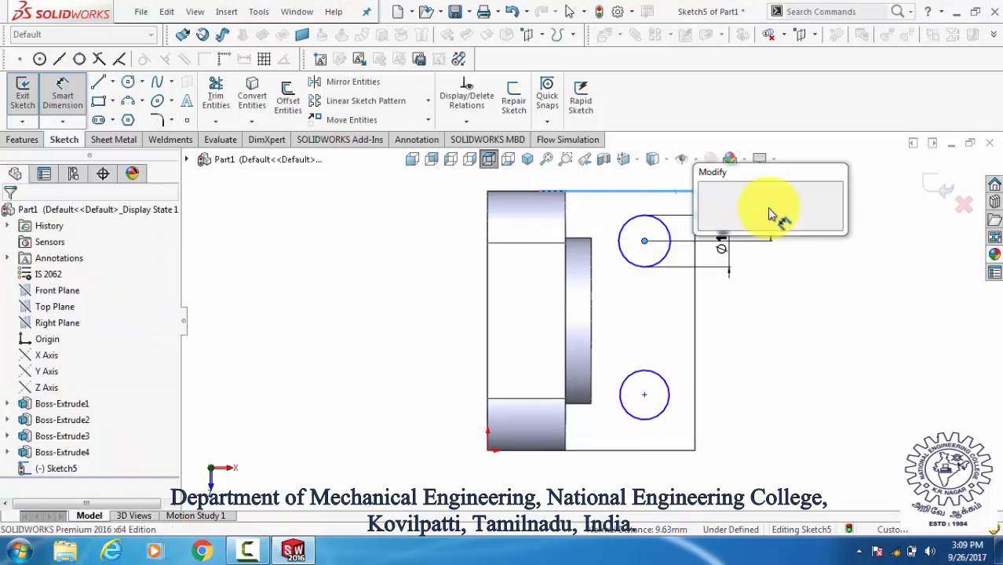
text(10)
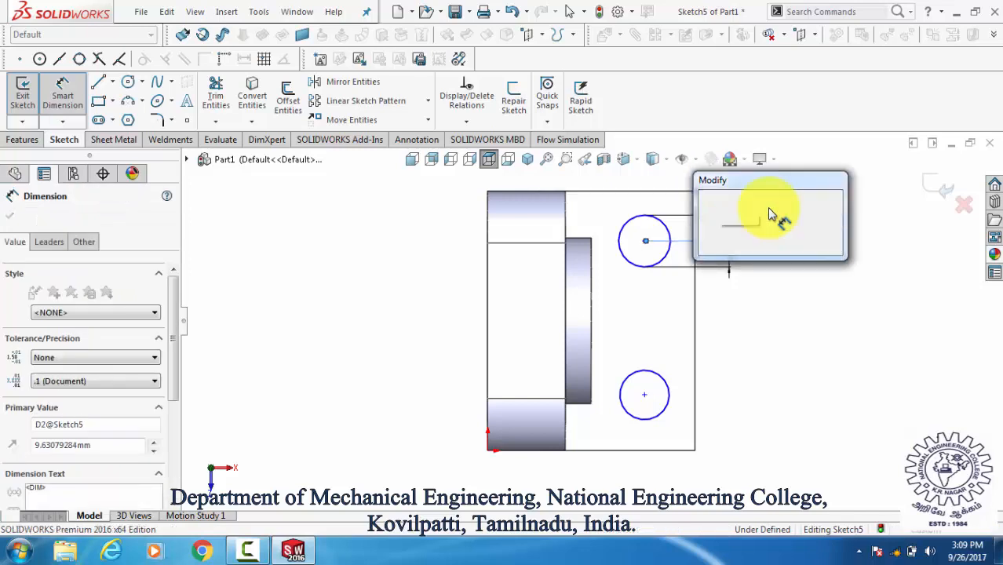
key(Return)
Dimension the distance from the 10 mm circle's centre to the base plate's outer end edge, opposite the upright, to 10 mm
click(696, 213)
scroll(636, 253, up, 1)
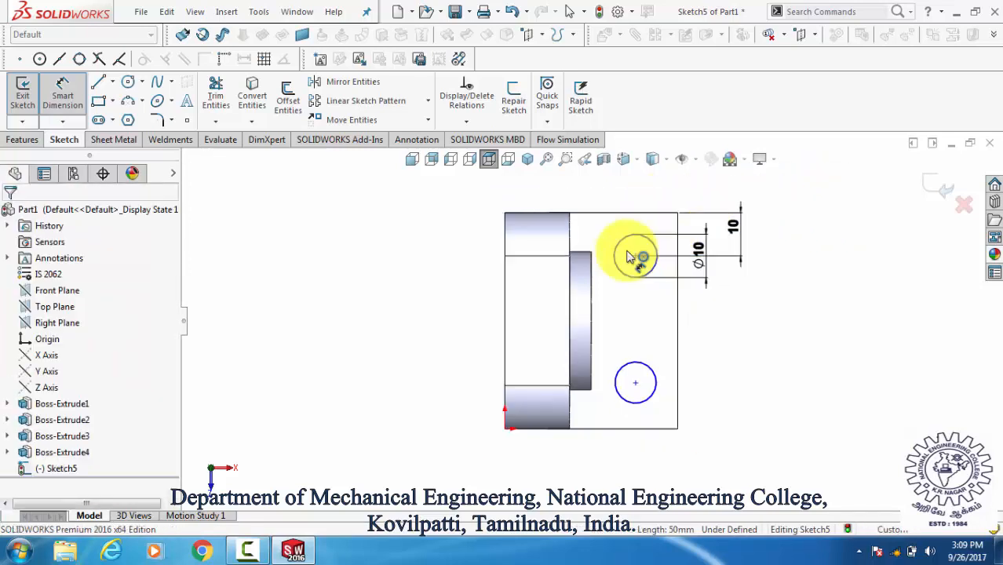
click(636, 255)
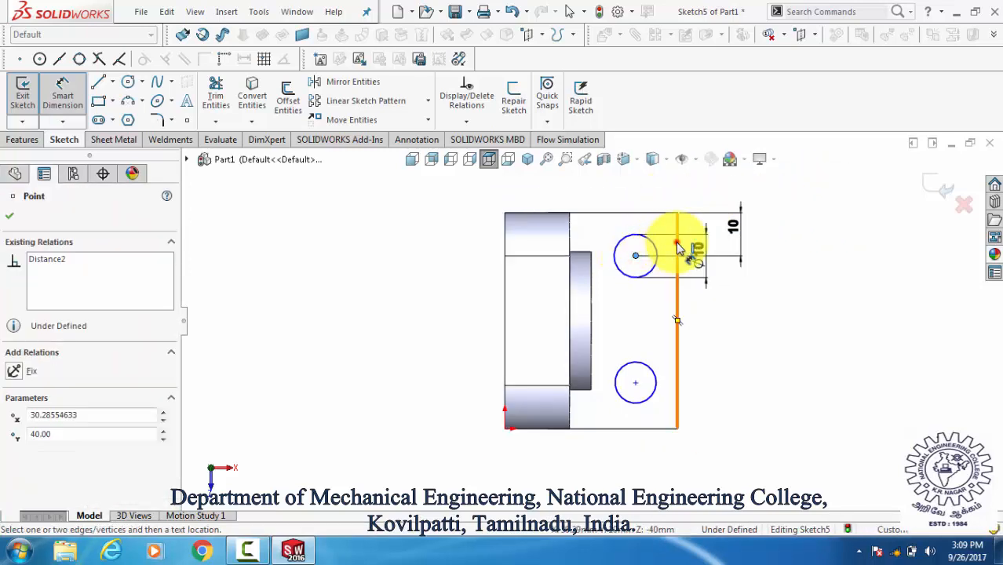
click(678, 245)
click(654, 199)
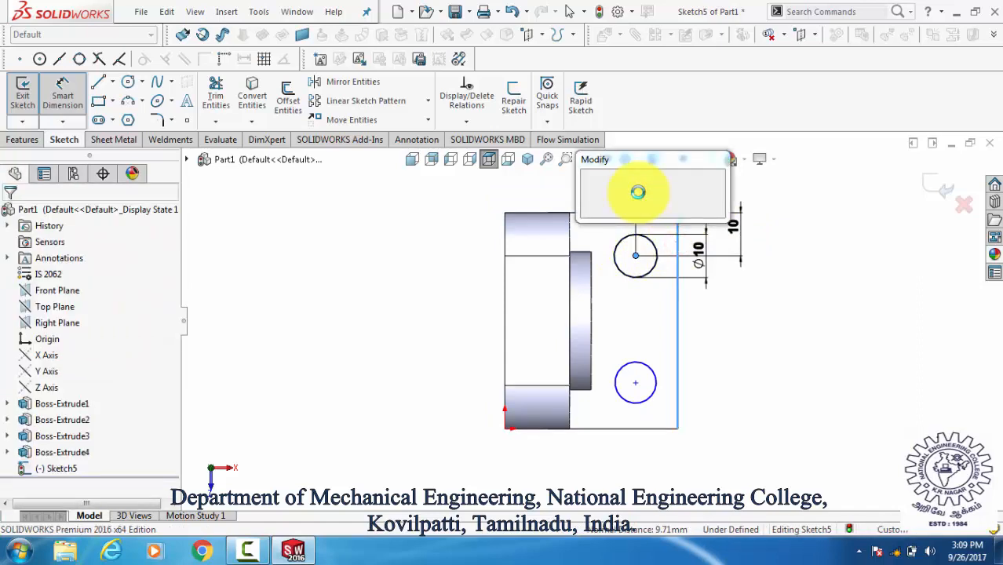
key(Return)
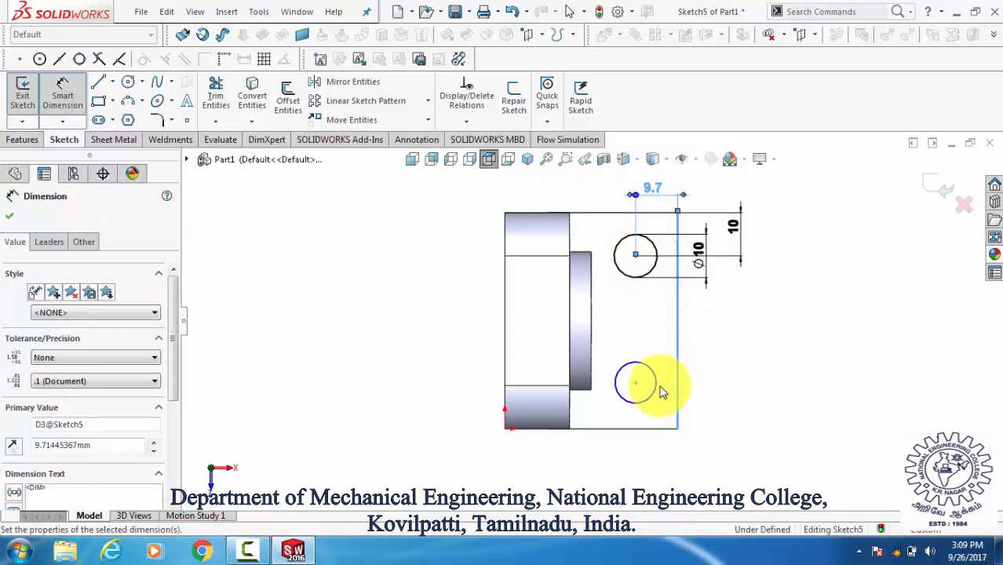
Dimension the distance from the undimensioned circle's centre to the base plate's outer end edge to 10 mm
click(635, 384)
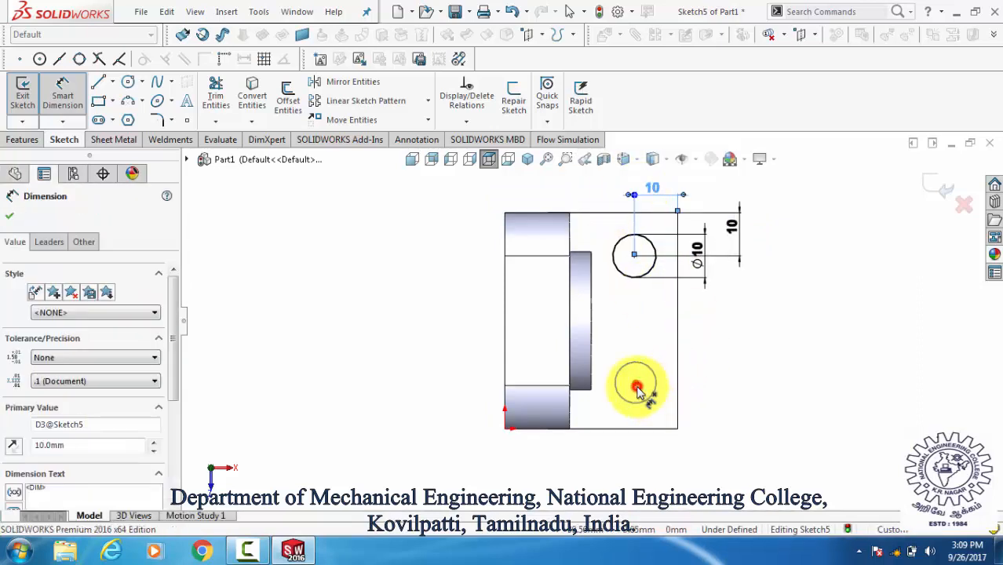
click(678, 401)
click(660, 468)
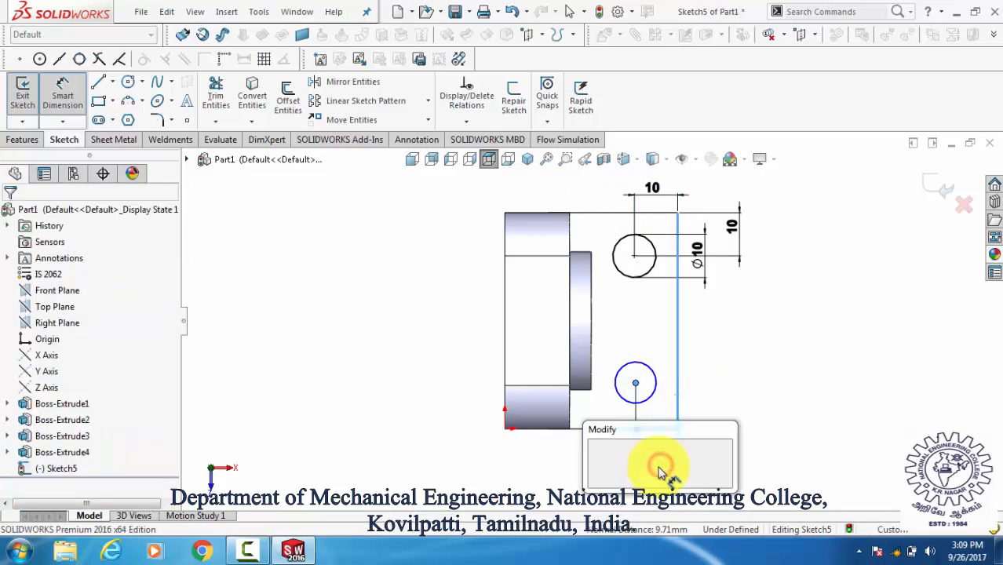
key(Return)
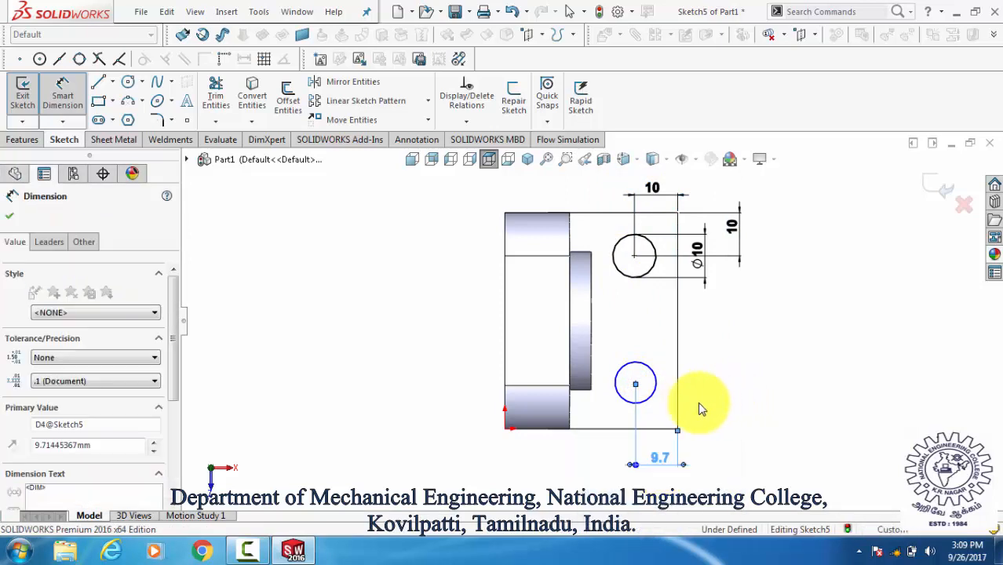
drag(658, 408, 651, 398)
Dimension the distance from the second circle's centre, nearer the origin, to the base plate's nearest side edge to 10 mm
click(633, 385)
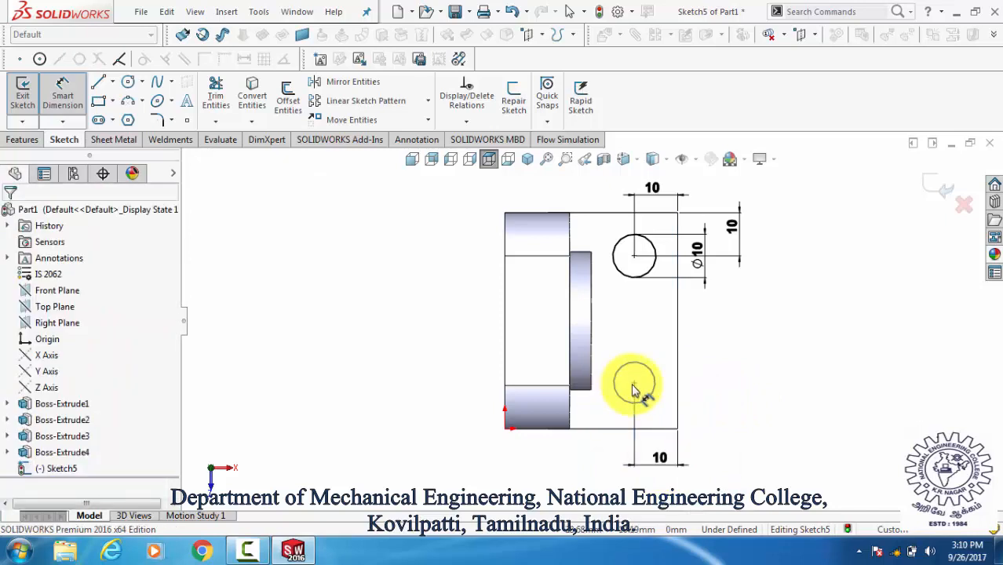
click(652, 428)
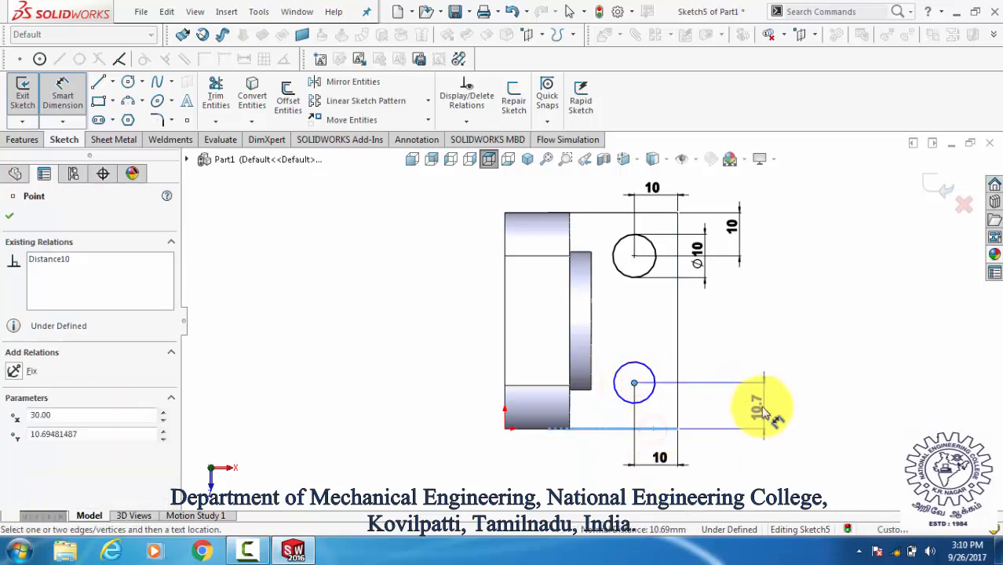
click(761, 406)
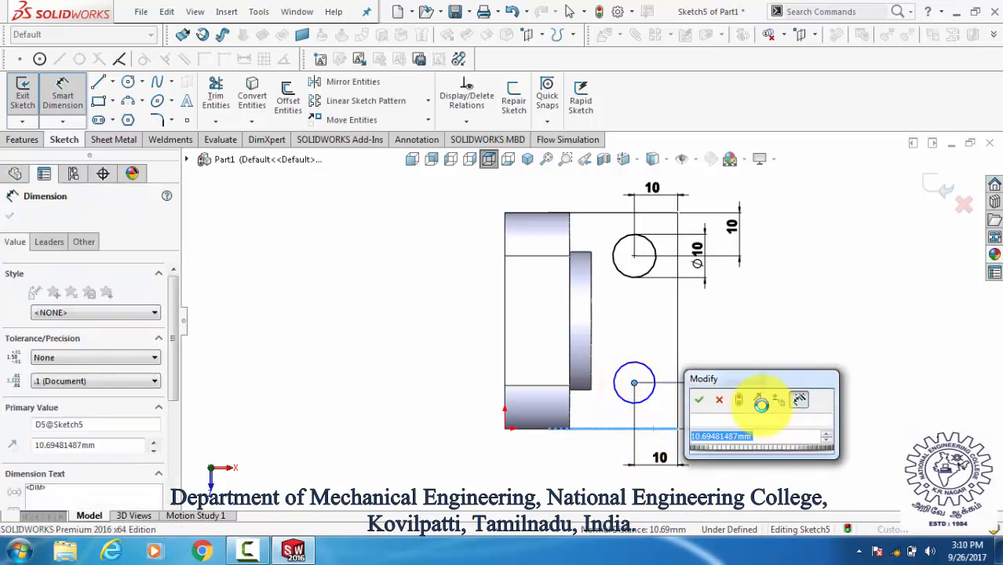
text(10)
key(Return)
click(746, 341)
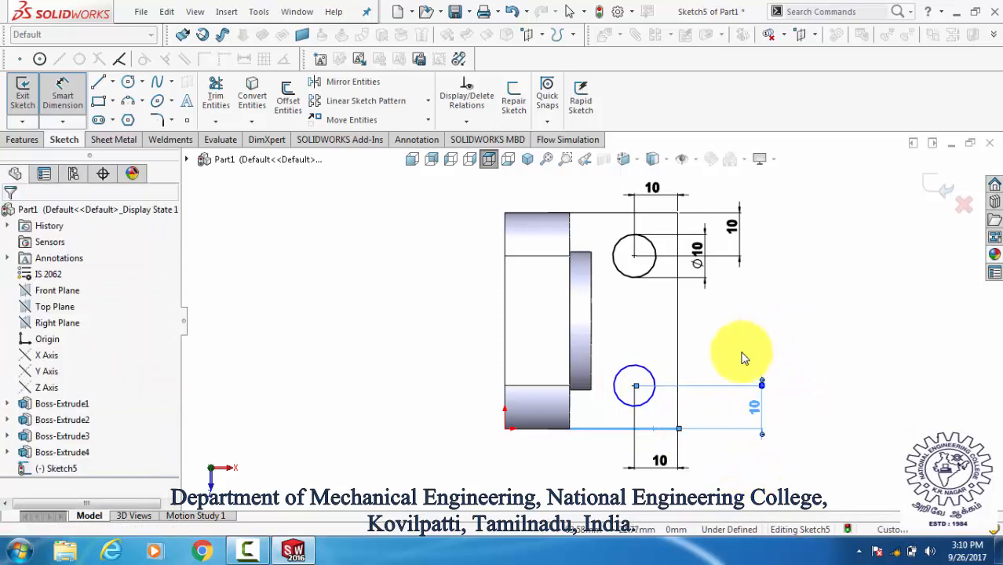
Add an Equal relation between the two circles on the base plate
click(648, 372)
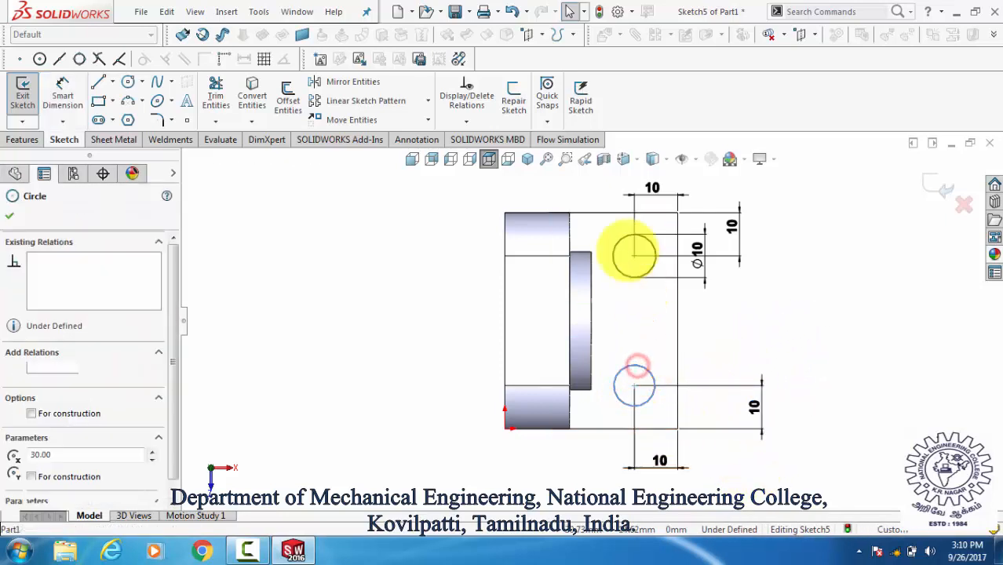
ctrl+click(634, 276)
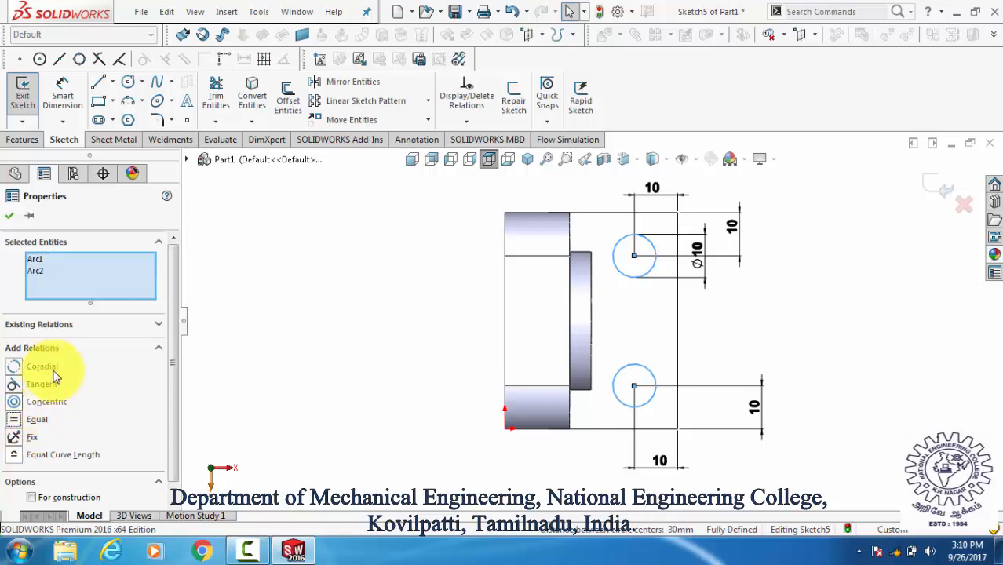
click(12, 215)
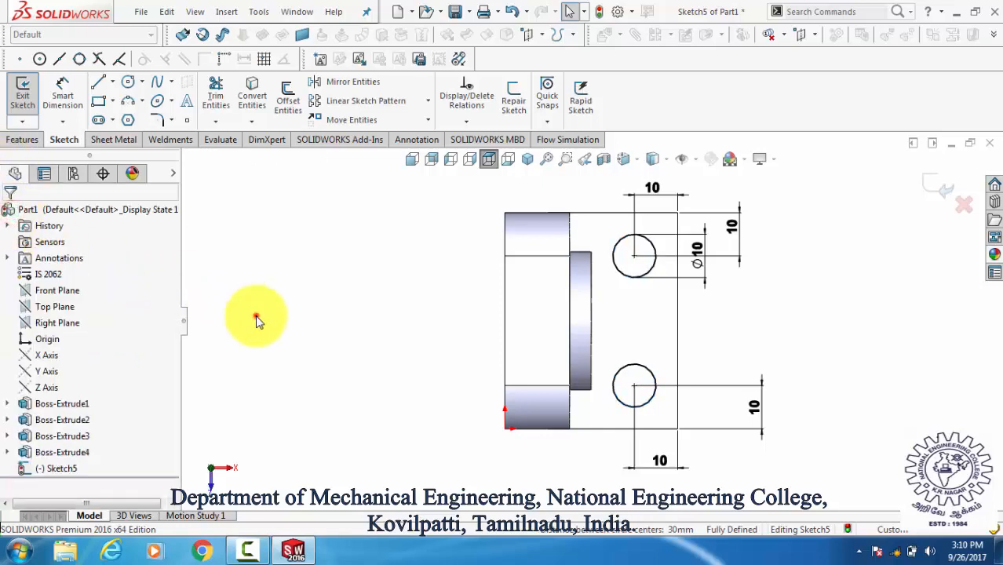
Cut the two circles through the base plate with a Through All extruded cut, and show the bracket in isometric view
click(7, 141)
click(215, 101)
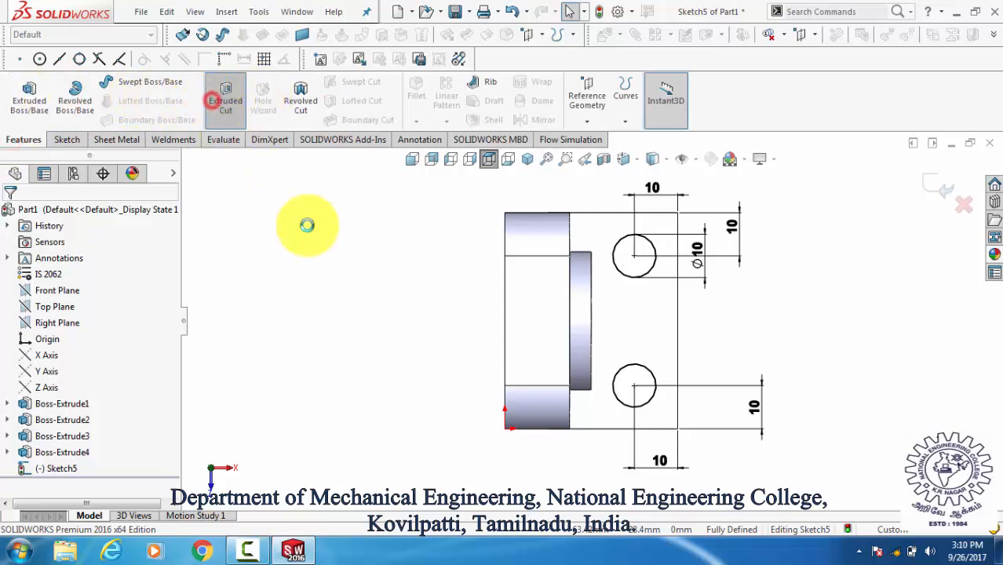
click(97, 305)
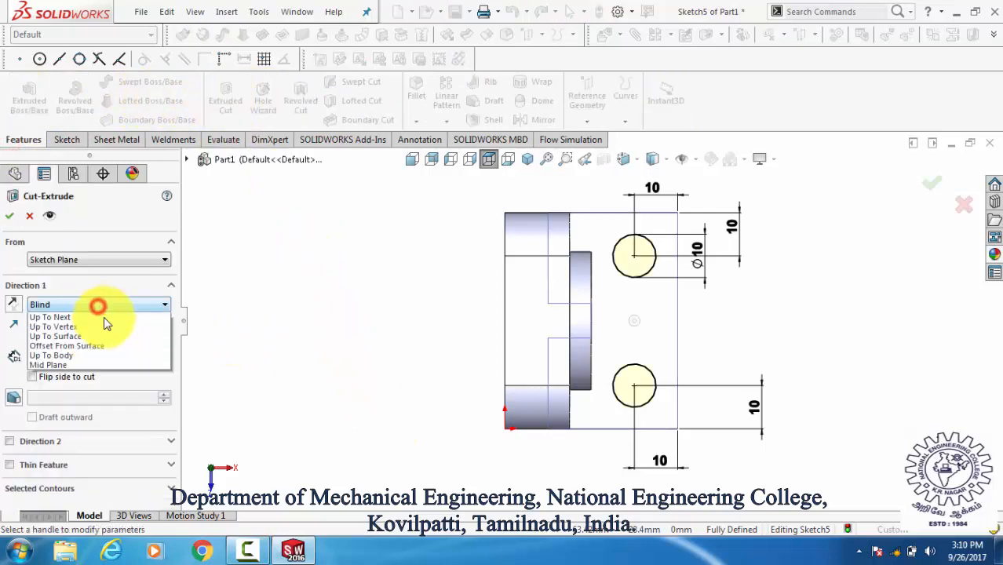
click(104, 329)
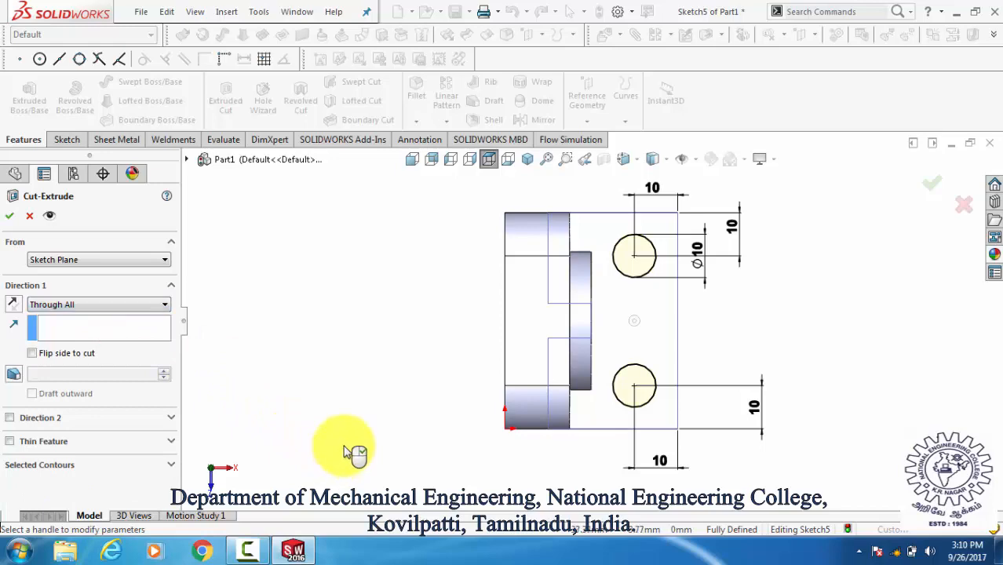
mouse_move(392, 442)
middle_down()
mouse_move(432, 287)
mouse_move(417, 318)
mouse_move(439, 314)
middle_up()
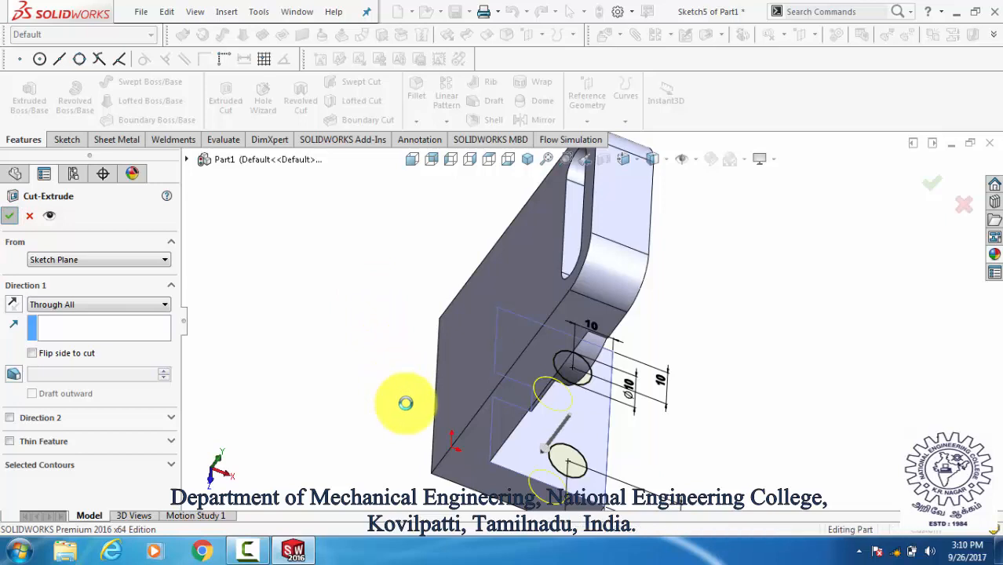
key(ctrl+7)
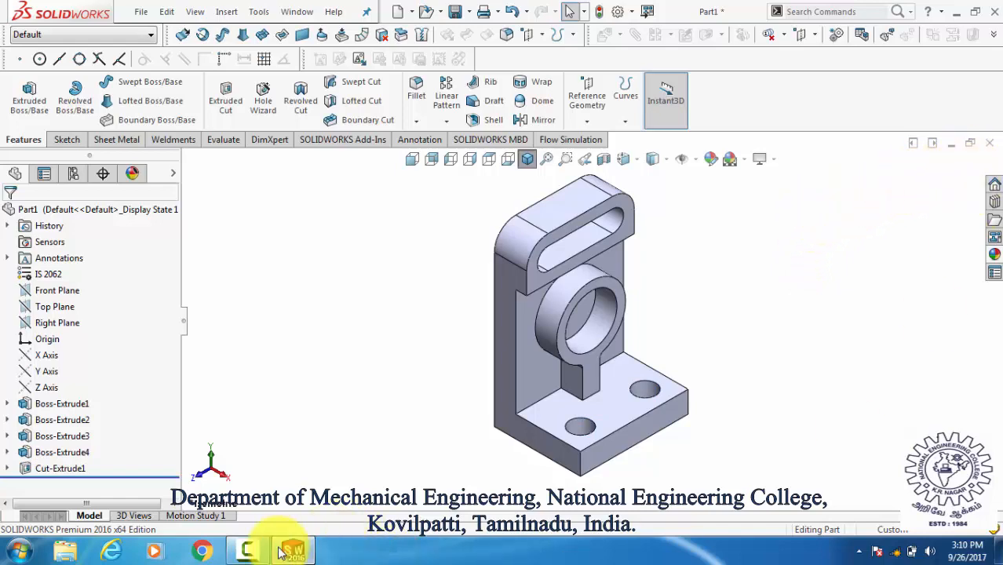
click(248, 551)
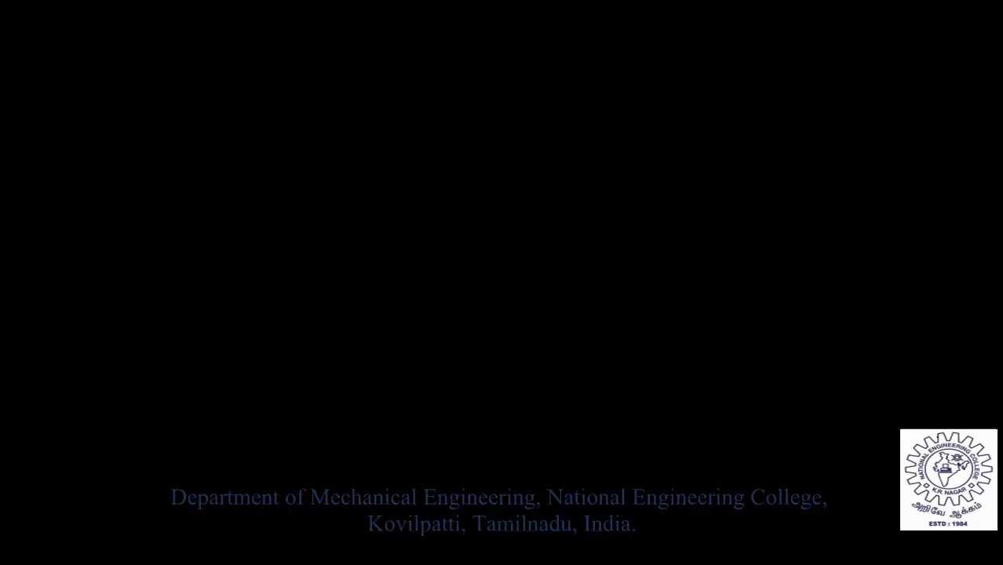